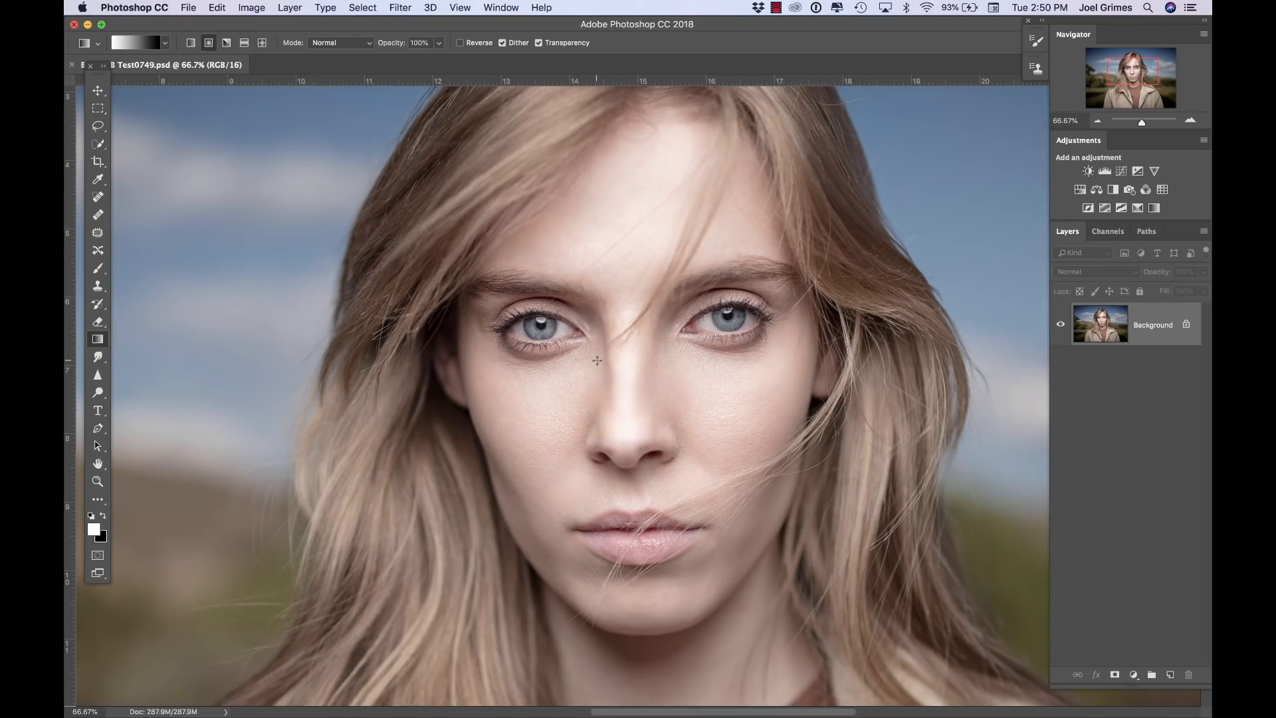
# Create a new layer in Overlay mode at 100% opacity, filled with the Overlay-neutral 50% gray
pyautogui.scroll(-5, 596, 361)
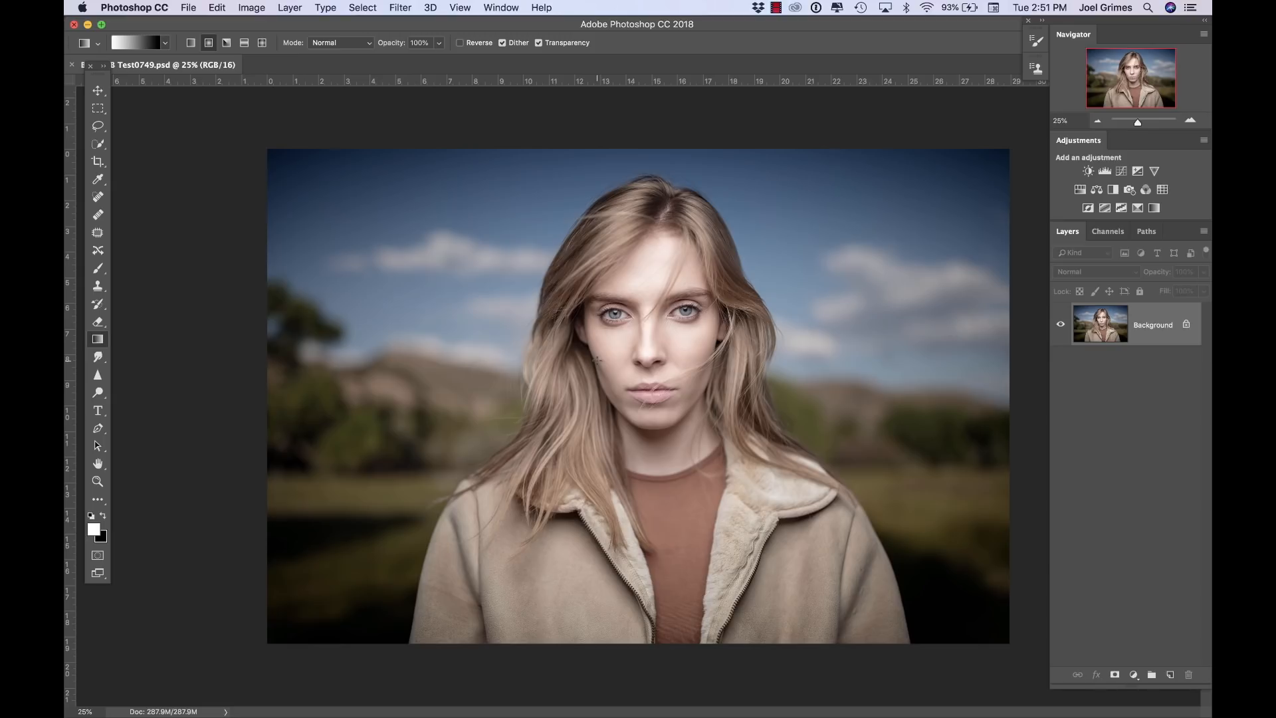
pyautogui.press('super+plus')
pyautogui.press('super+plus')
pyautogui.press('super+plus')
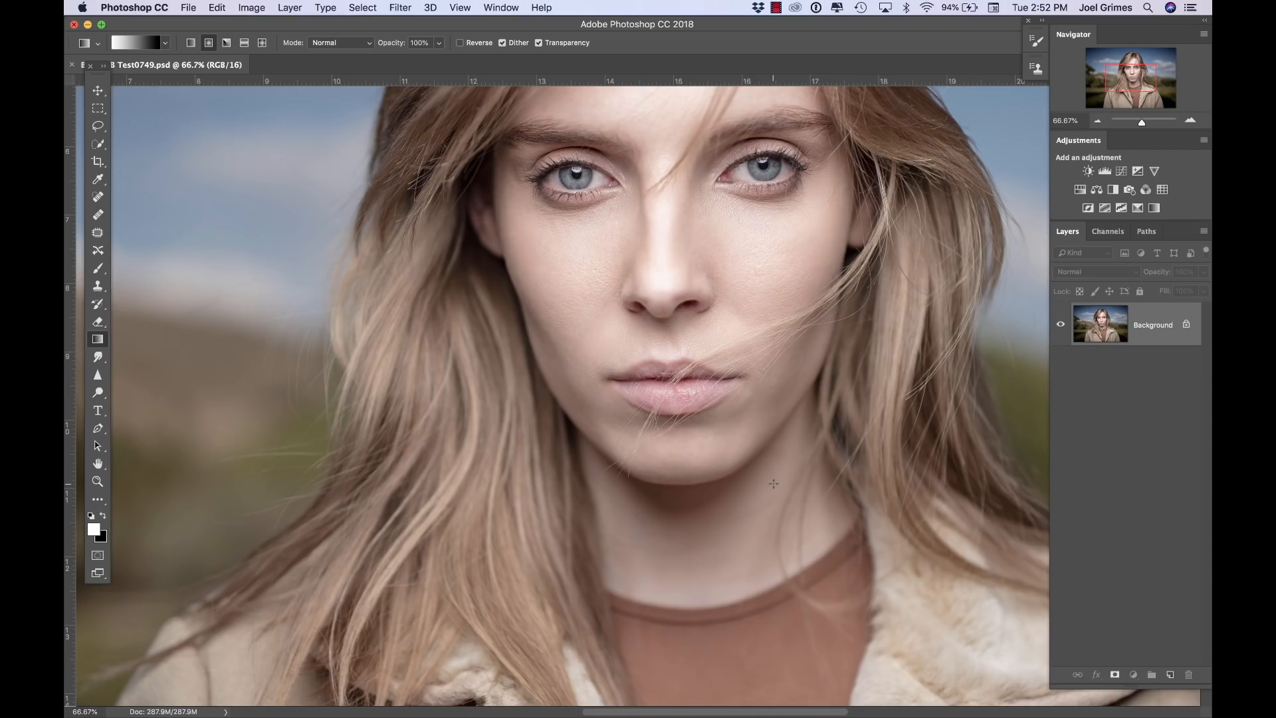
pyautogui.press('shift+super+n')
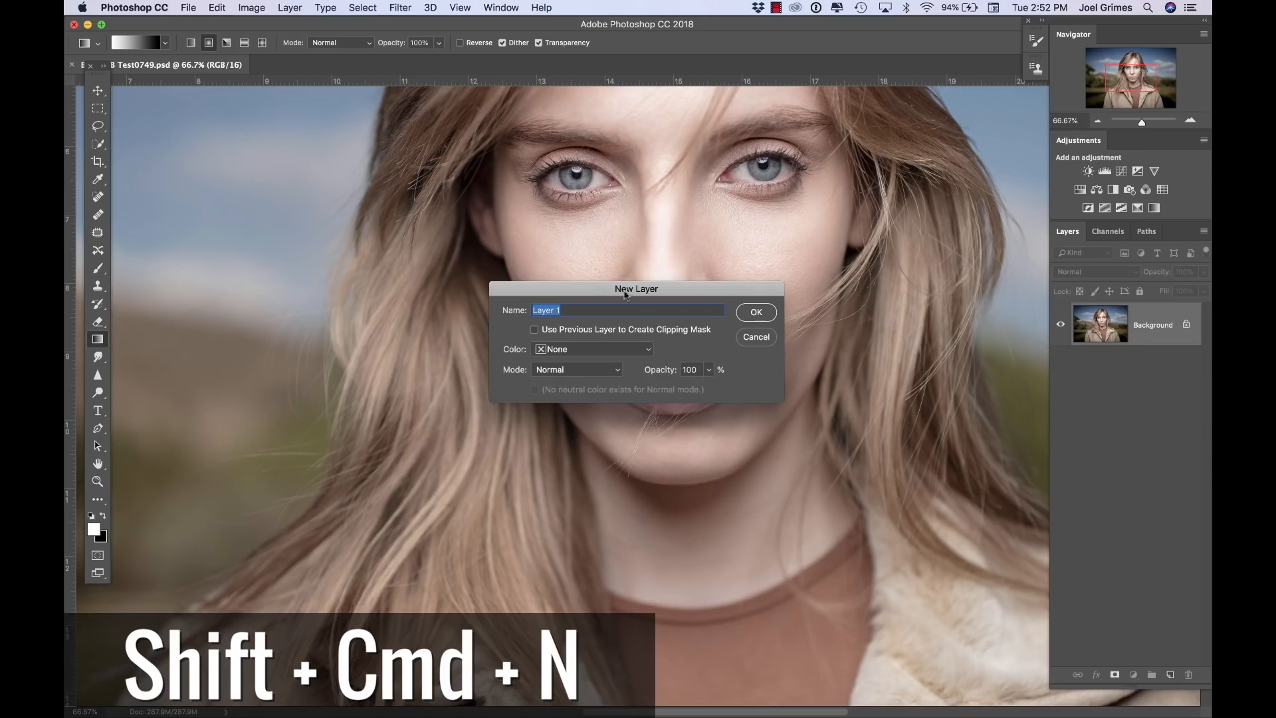
pyautogui.click(583, 373)
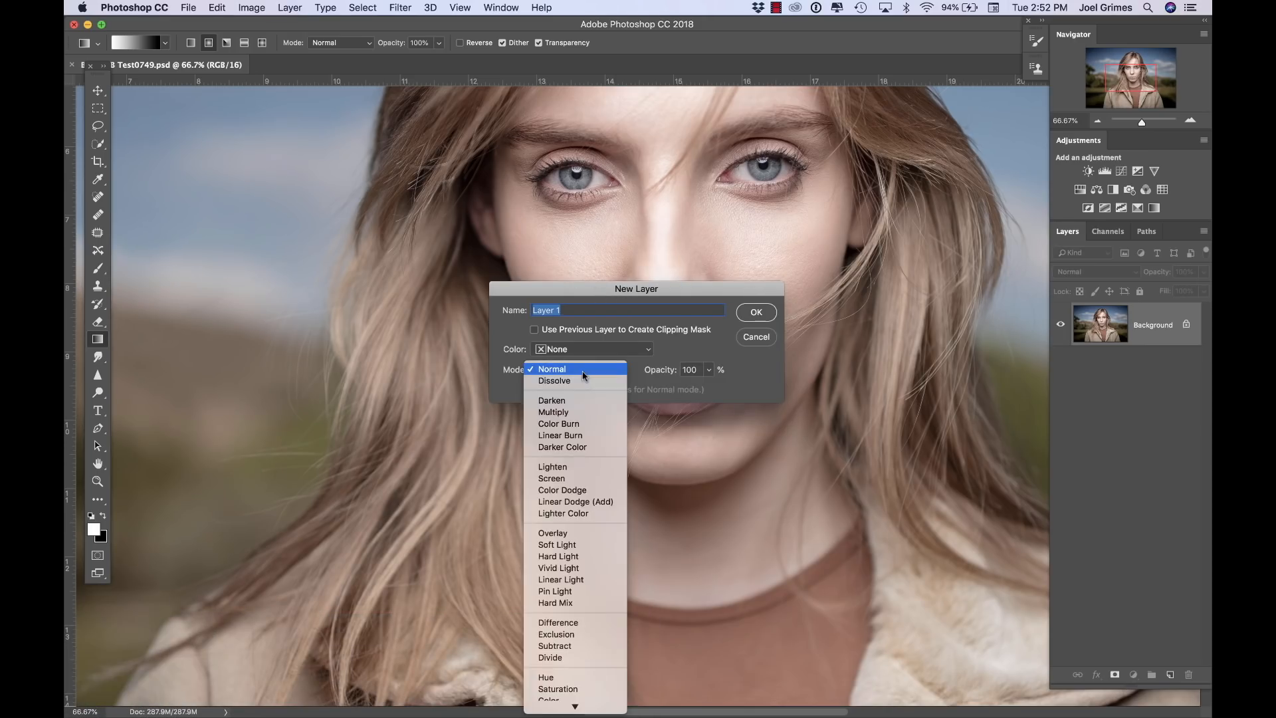
pyautogui.click(578, 533)
pyautogui.click(535, 390)
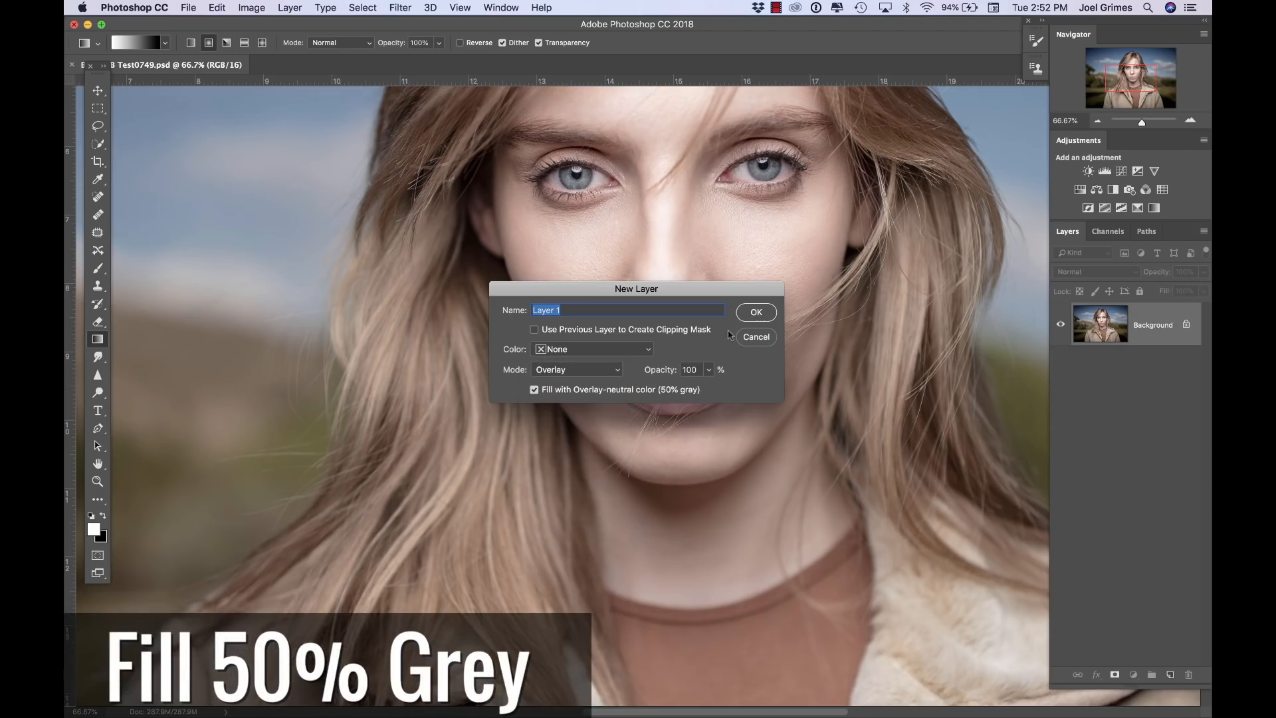
pyautogui.click(755, 314)
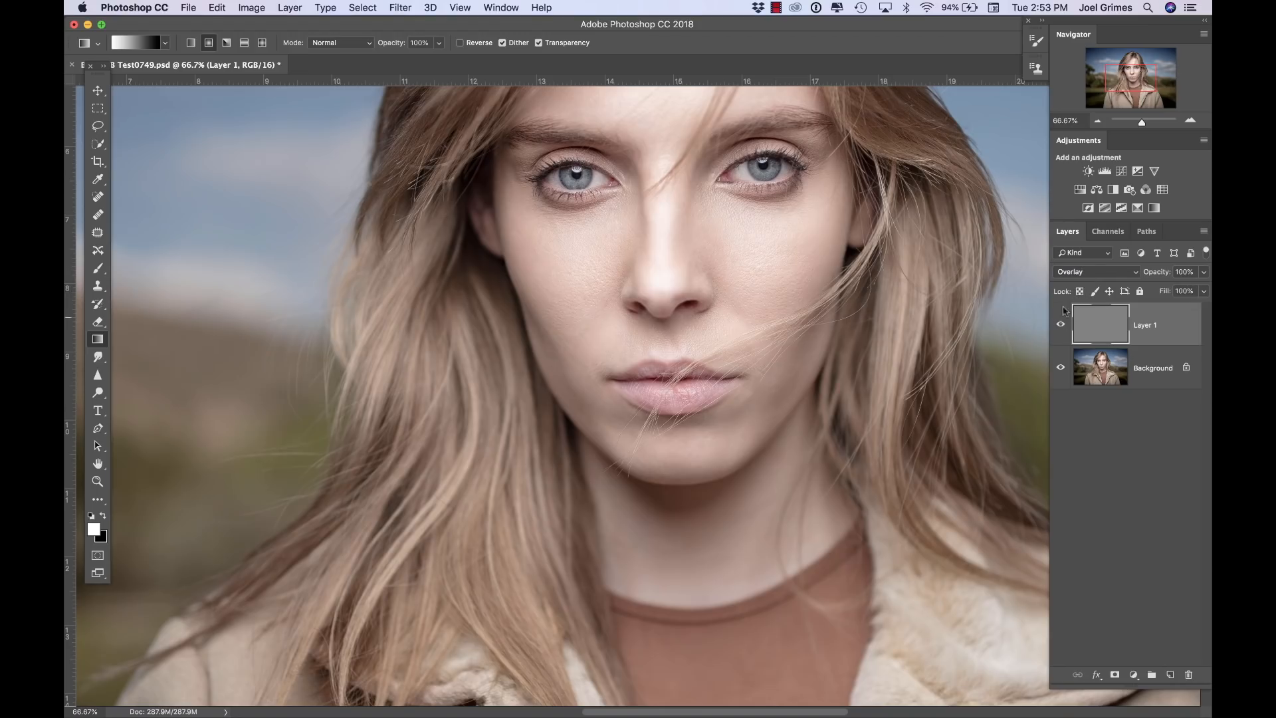
# Keep the gray layer in Overlay mode and add a Black & White adjustment layer above it, leaving it switched on
pyautogui.click(1091, 271)
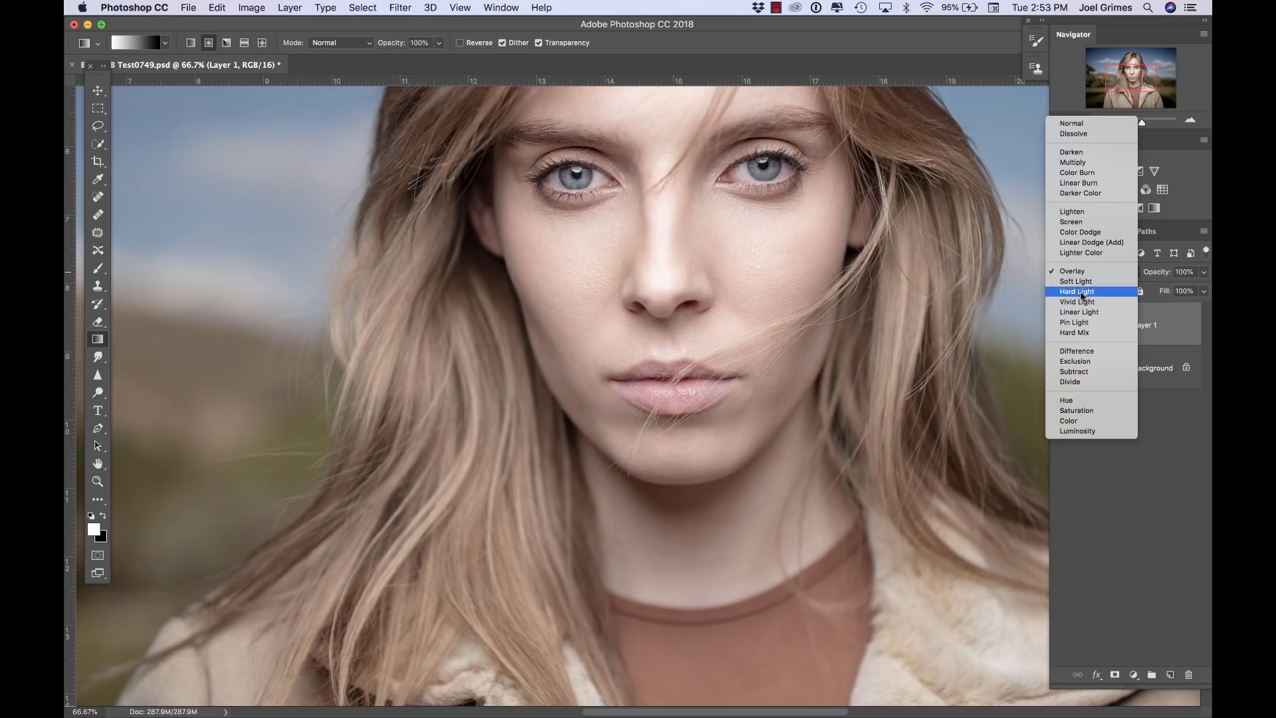
pyautogui.click(1084, 273)
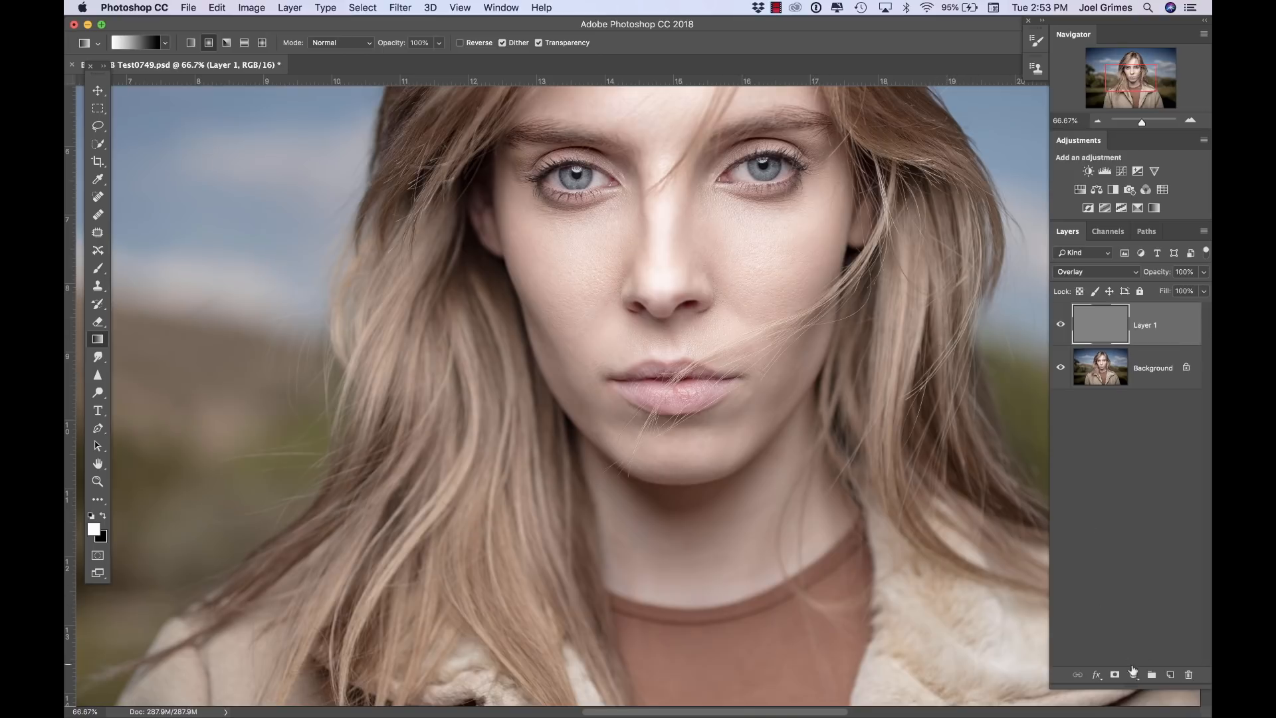
pyautogui.click(1134, 675)
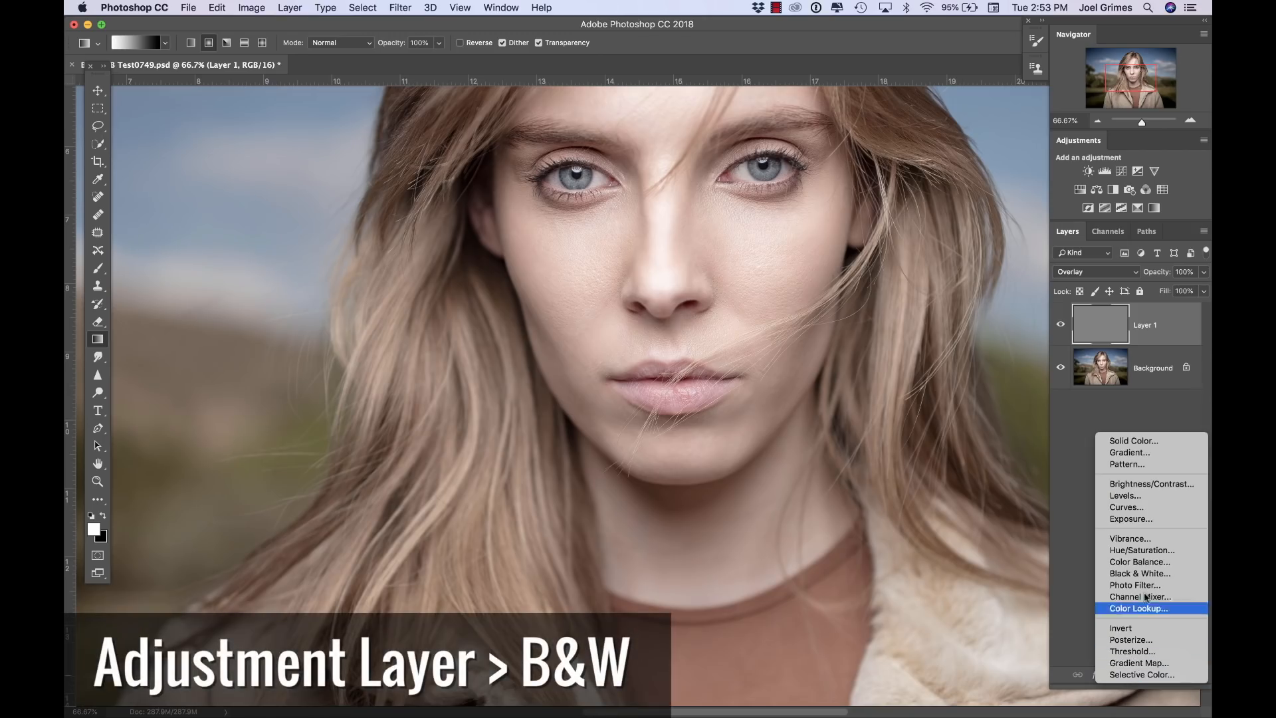
pyautogui.click(1138, 571)
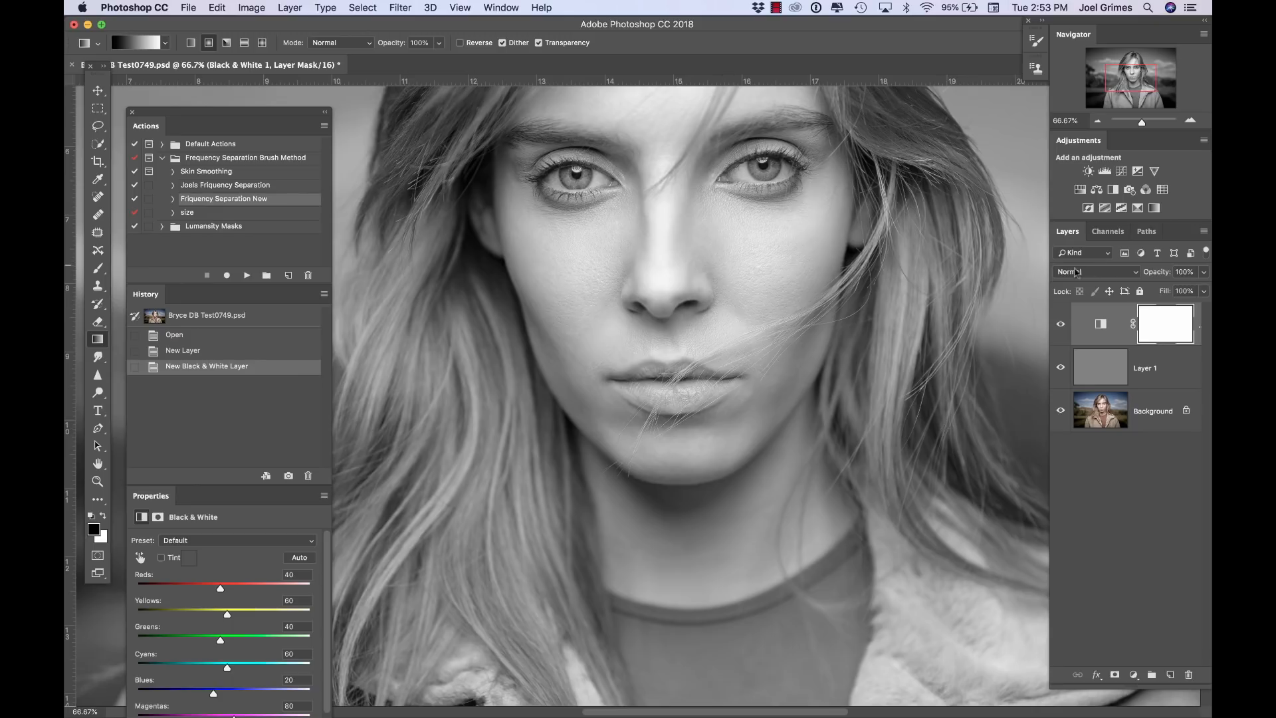
pyautogui.click(1061, 326)
pyautogui.click(1062, 325)
# Rename the gray Overlay layer as DB
pyautogui.click(1103, 369)
pyautogui.doubleClick(1142, 368)
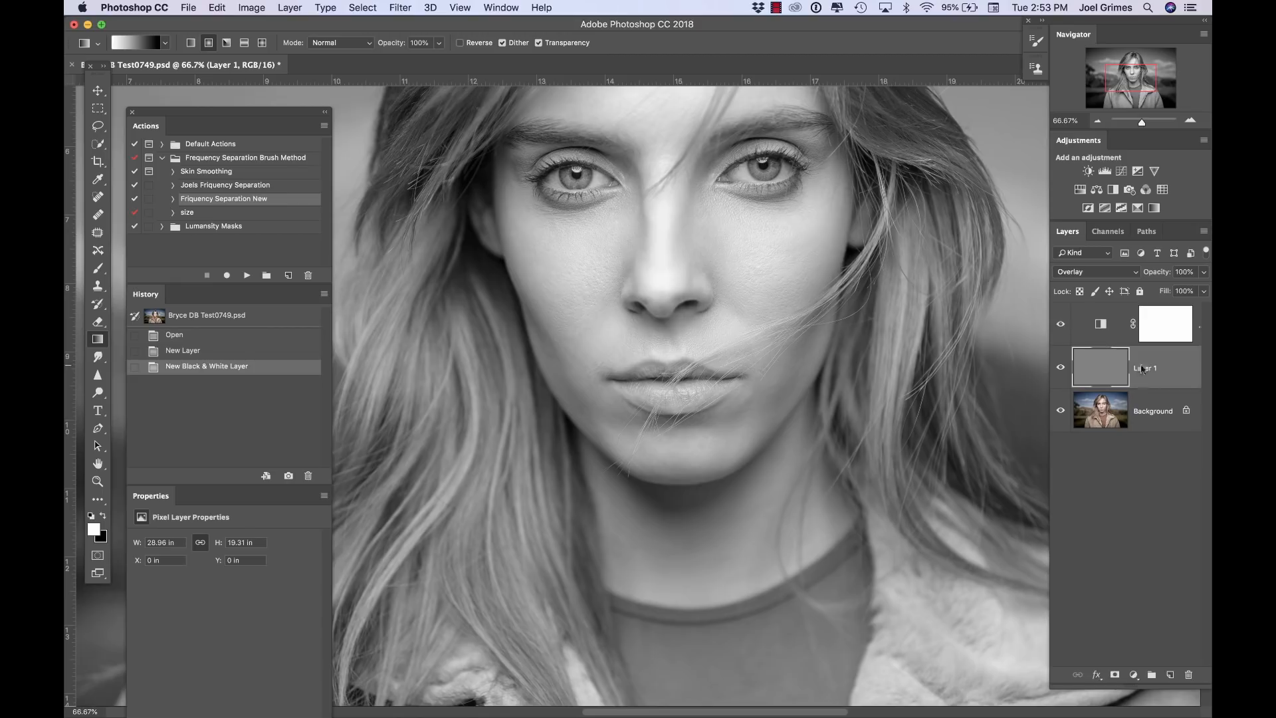
pyautogui.write('DB')
pyautogui.click(1147, 476)
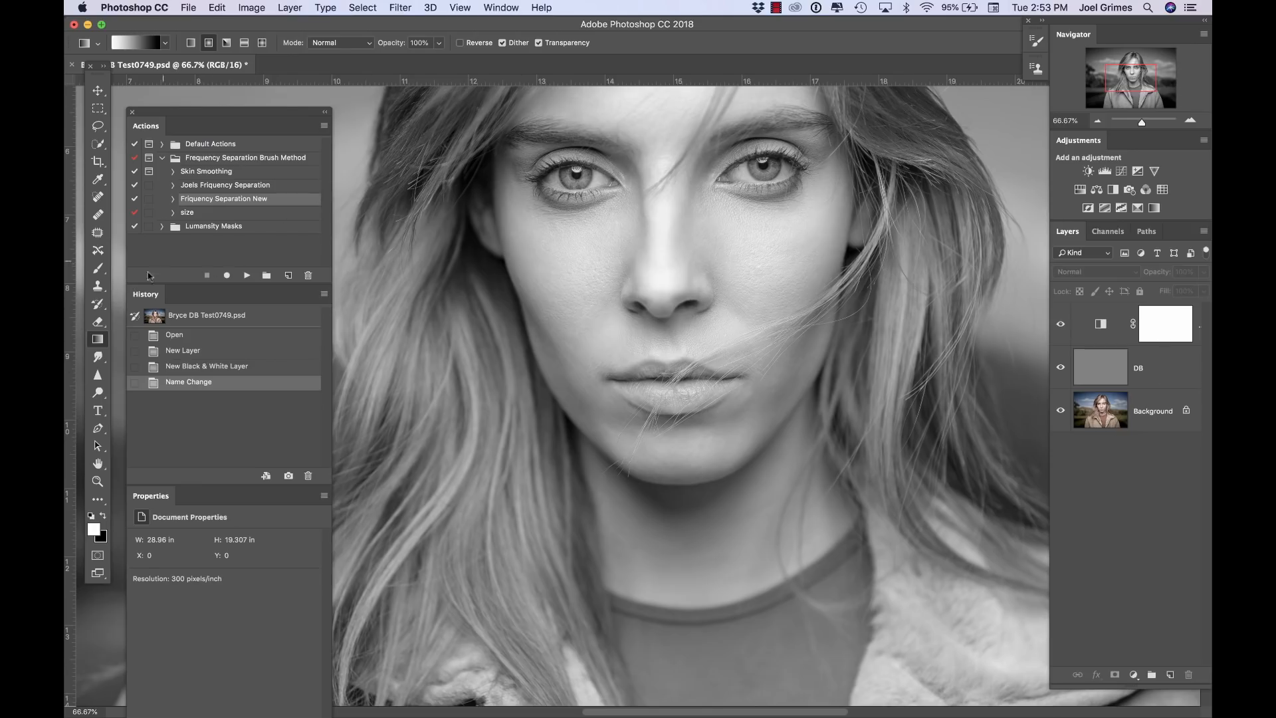
# On the DB layer, use the Dodge tool with a size 50 brush to lighten dark patches along the image-left lower cheek and jaw
pyautogui.click(100, 393)
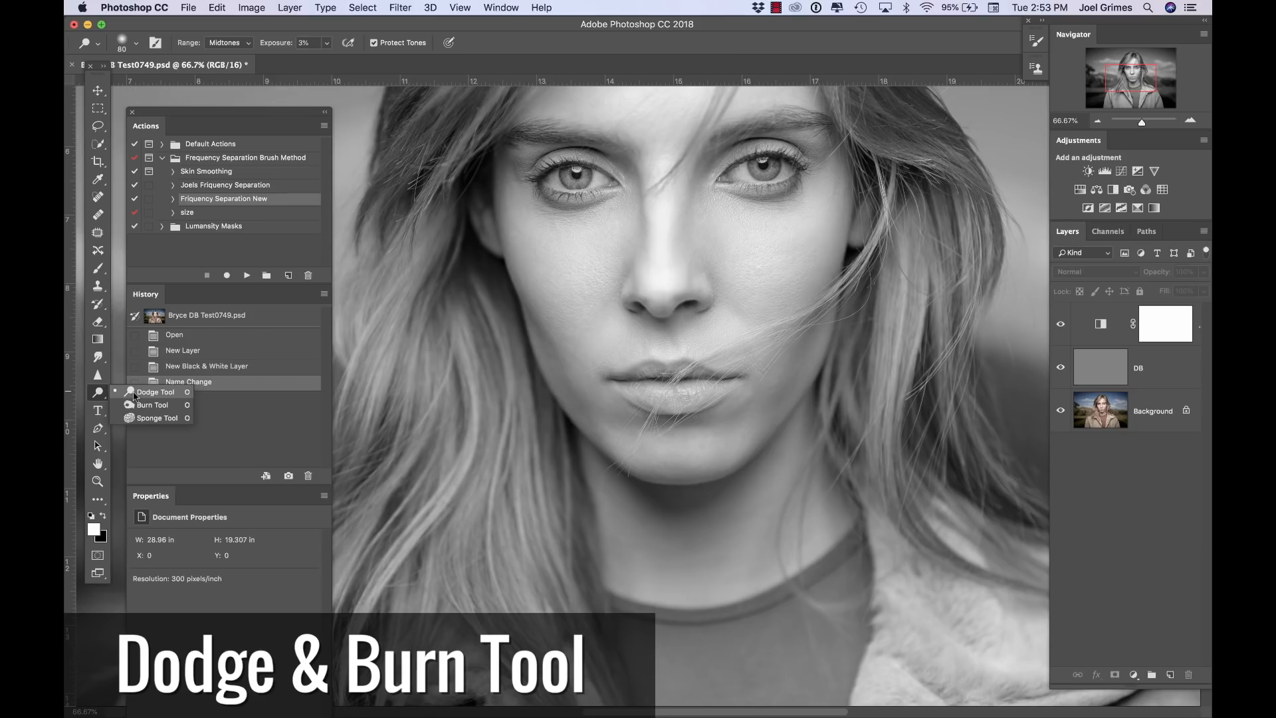
pyautogui.click(135, 393)
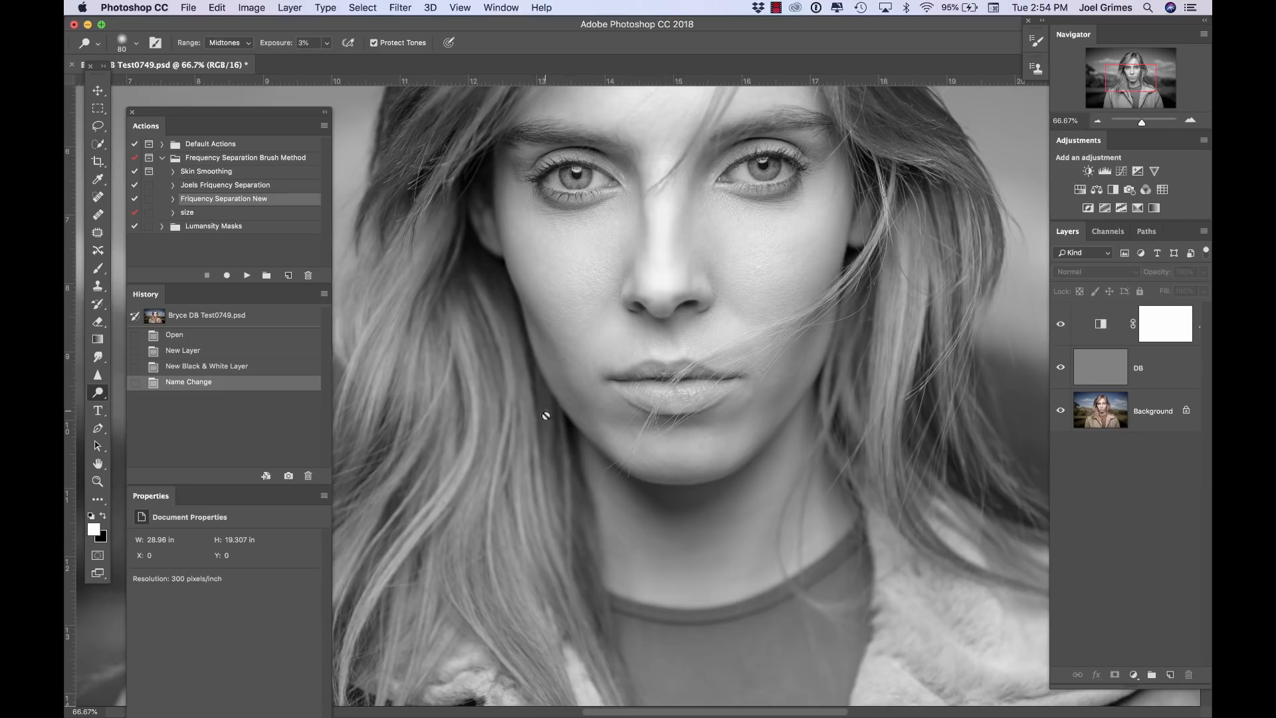
pyautogui.click(1100, 369)
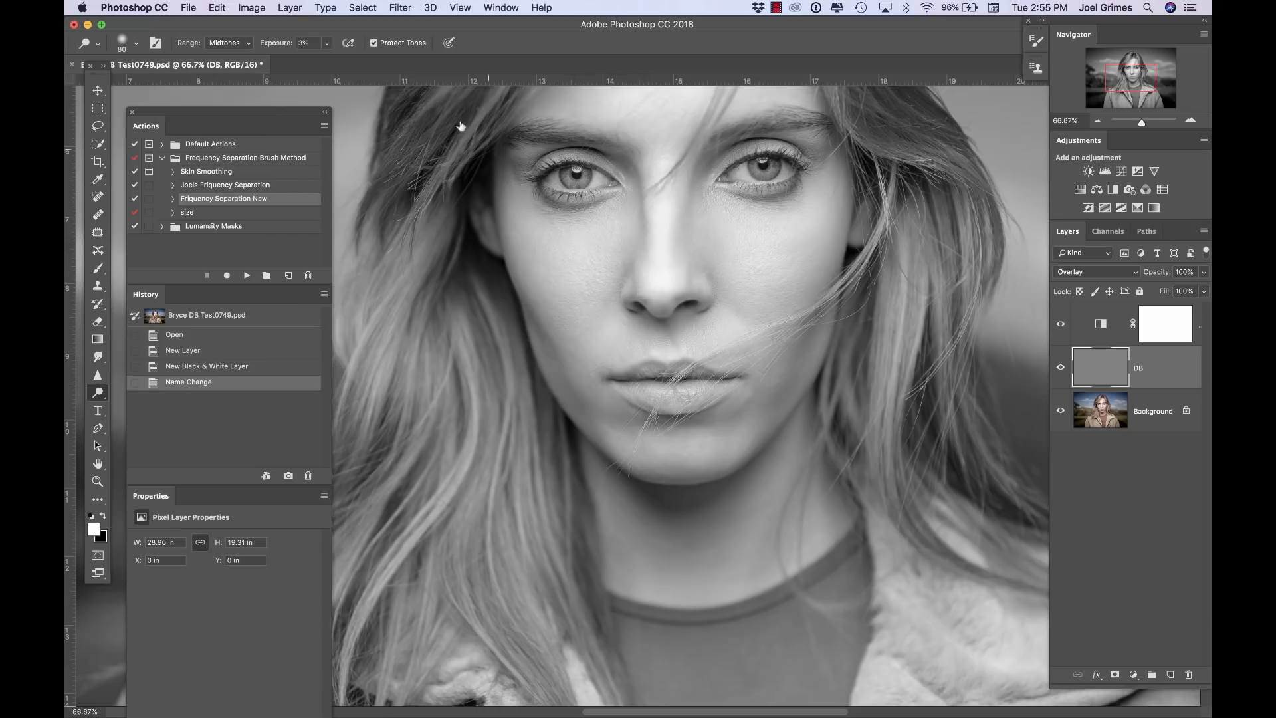
pyautogui.click(580, 410)
pyautogui.click(590, 413)
pyautogui.click(568, 382)
pyautogui.click(578, 396)
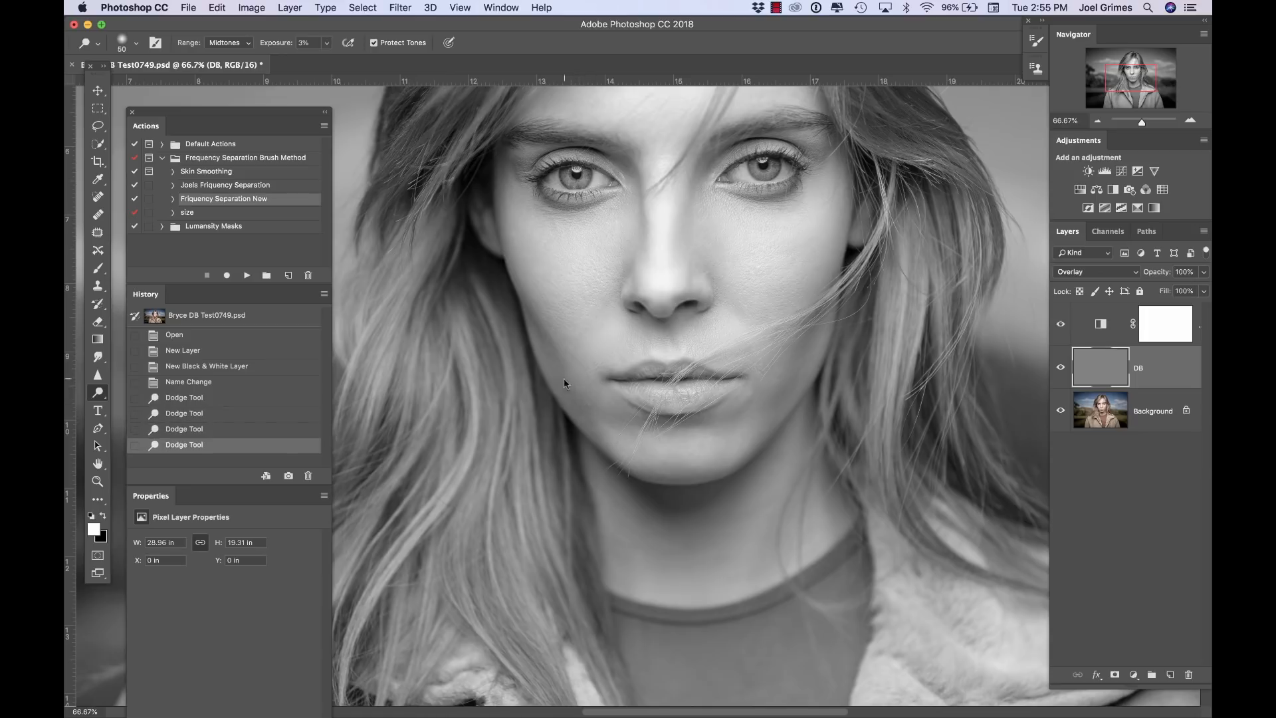
pyautogui.click(564, 383)
pyautogui.click(585, 413)
pyautogui.click(597, 397)
pyautogui.click(598, 425)
pyautogui.click(560, 369)
pyautogui.click(557, 368)
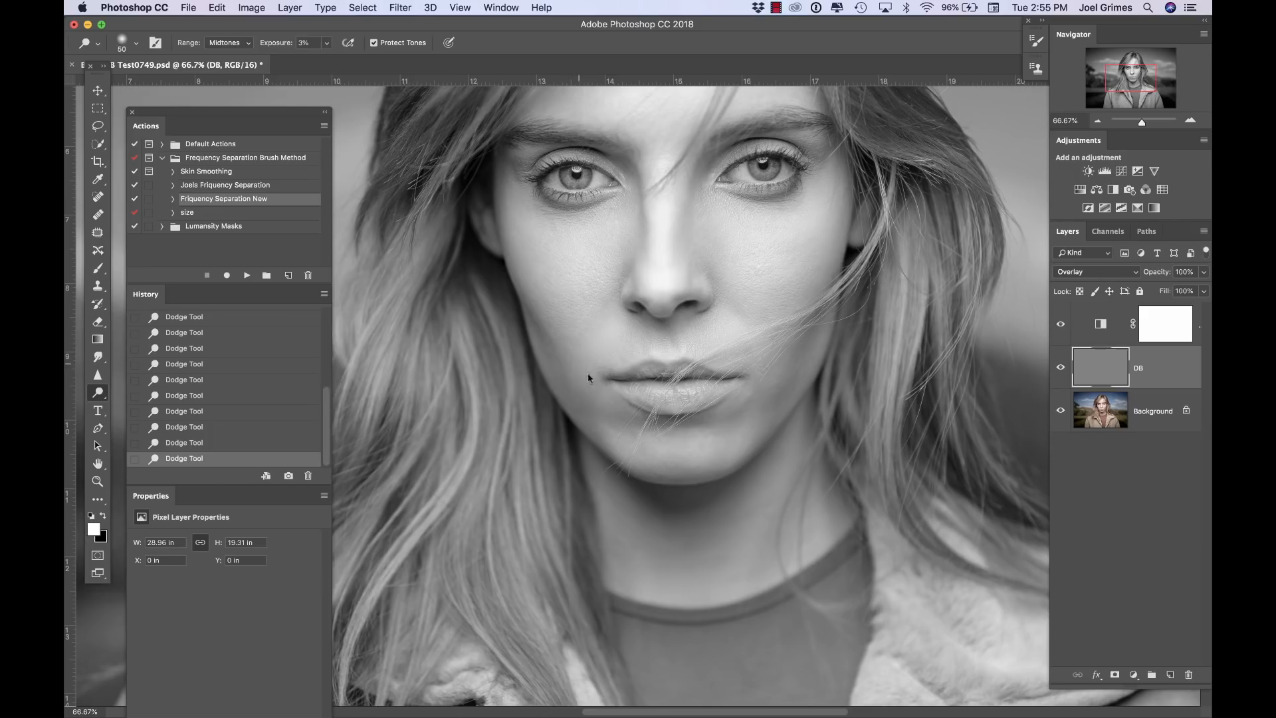
pyautogui.click(578, 408)
pyautogui.click(589, 416)
pyautogui.click(598, 439)
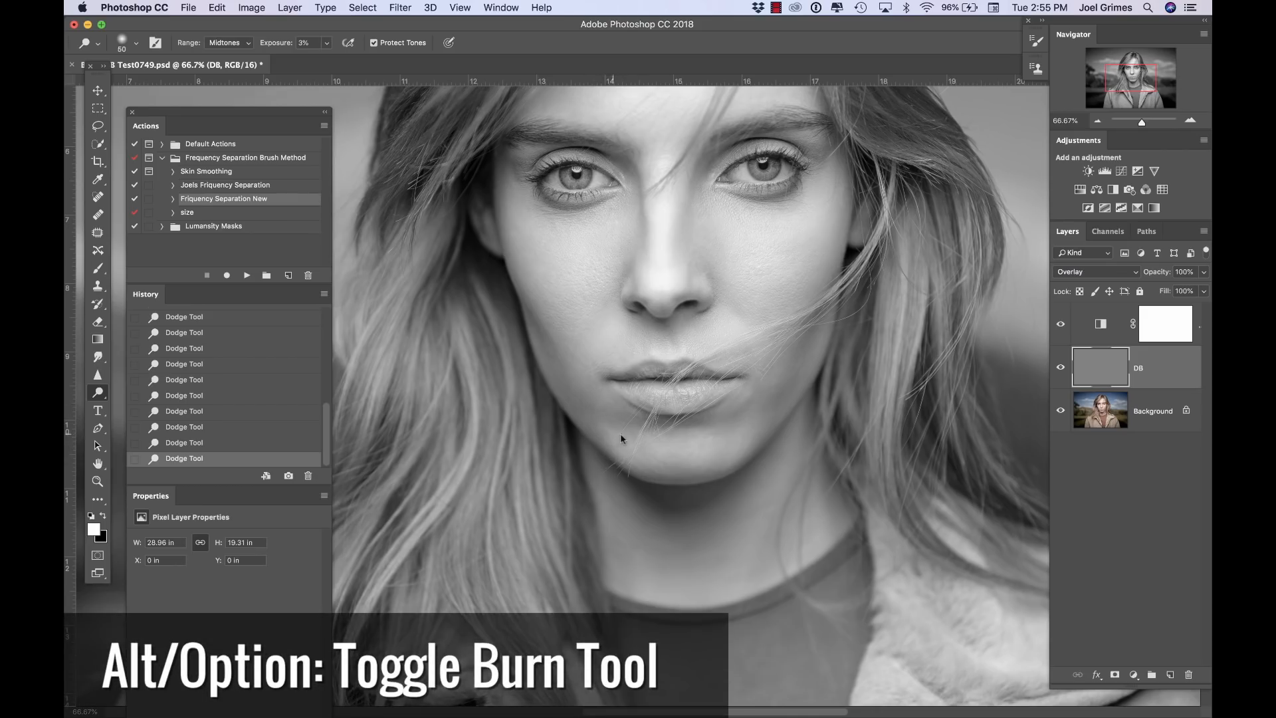
# Burn the bright patches on the image-left side of the chin and jaw with small dabs
pyautogui.keyDown('alt'); pyautogui.click(621, 440); pyautogui.keyUp('alt')
pyautogui.keyDown('alt'); pyautogui.click(628, 444); pyautogui.keyUp('alt')
pyautogui.keyDown('alt'); pyautogui.click(612, 426); pyautogui.keyUp('alt')
pyautogui.keyDown('alt'); pyautogui.click(628, 440); pyautogui.keyUp('alt')
pyautogui.keyDown('alt'); pyautogui.click(604, 422); pyautogui.keyUp('alt')
pyautogui.keyDown('alt'); pyautogui.click(620, 449); pyautogui.keyUp('alt')
pyautogui.keyDown('alt'); pyautogui.click(612, 436); pyautogui.keyUp('alt')
pyautogui.keyDown('alt'); pyautogui.click(620, 457); pyautogui.keyUp('alt')
pyautogui.keyDown('alt'); pyautogui.click(624, 454); pyautogui.keyUp('alt')
pyautogui.keyDown('alt'); pyautogui.click(635, 449); pyautogui.keyUp('alt')
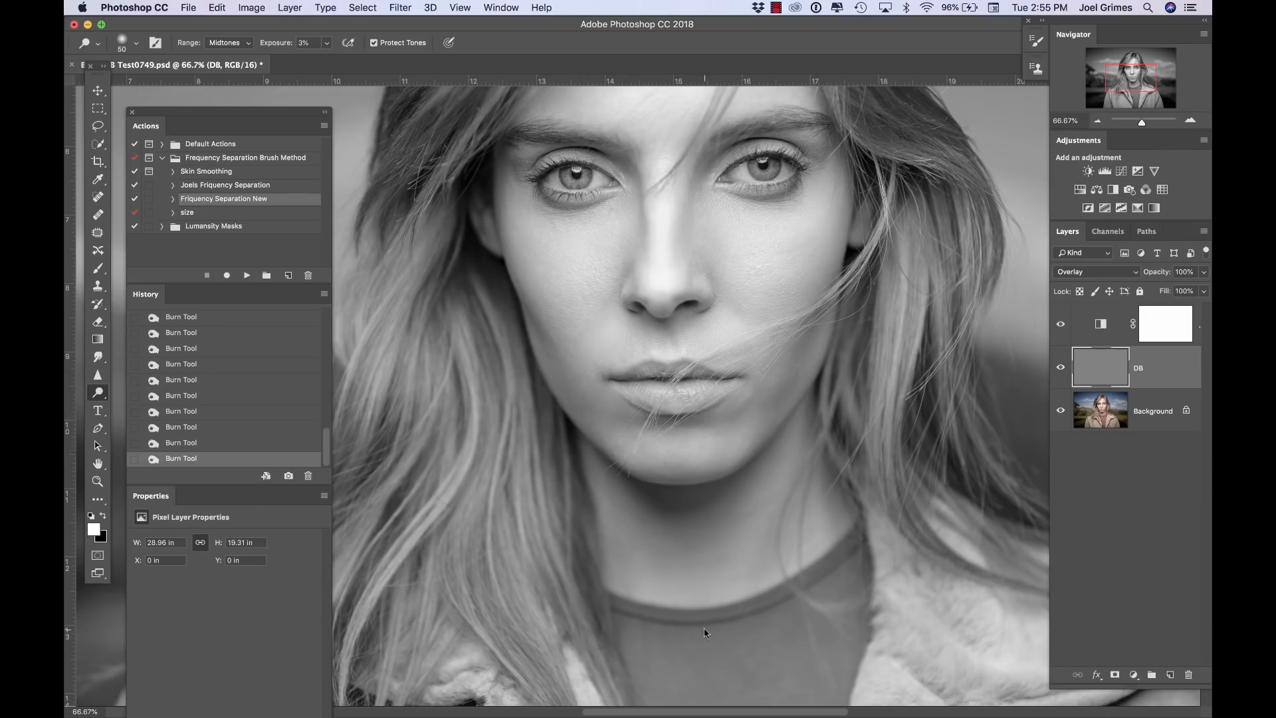
# Compare the portrait with the DB layer off and on, and dodge the image-right lower cheek with a larger brush
pyautogui.click(1060, 367)
pyautogui.click(1061, 368)
pyautogui.press(']')
pyautogui.press(']')
pyautogui.press(']')
pyautogui.moveTo(798, 359); pyautogui.dragTo(771, 405)
# Reduce the brush size to 40 while burning bright patches on the image-right cheek and touching up the image-left cheek edge
pyautogui.press('[')
pyautogui.keyDown('alt'); pyautogui.click(785, 377); pyautogui.keyUp('alt')
pyautogui.keyDown('alt'); pyautogui.click(803, 364); pyautogui.keyUp('alt')
pyautogui.keyDown('alt'); pyautogui.click(821, 360); pyautogui.keyUp('alt')
pyautogui.keyDown('alt'); pyautogui.click(816, 355); pyautogui.keyUp('alt')
pyautogui.keyDown('alt'); pyautogui.click(815, 364); pyautogui.keyUp('alt')
pyautogui.keyDown('alt'); pyautogui.click(810, 370); pyautogui.keyUp('alt')
pyautogui.press('[')
pyautogui.click(530, 331)
pyautogui.click(533, 339)
pyautogui.click(534, 341)
pyautogui.click(532, 327)
# Dodge the dark patches below and beside the image-right corner of the mouth, with one light burn dab between them
pyautogui.click(731, 420)
pyautogui.click(719, 422)
pyautogui.click(742, 404)
pyautogui.keyDown('alt'); pyautogui.click(743, 403); pyautogui.keyUp('alt')
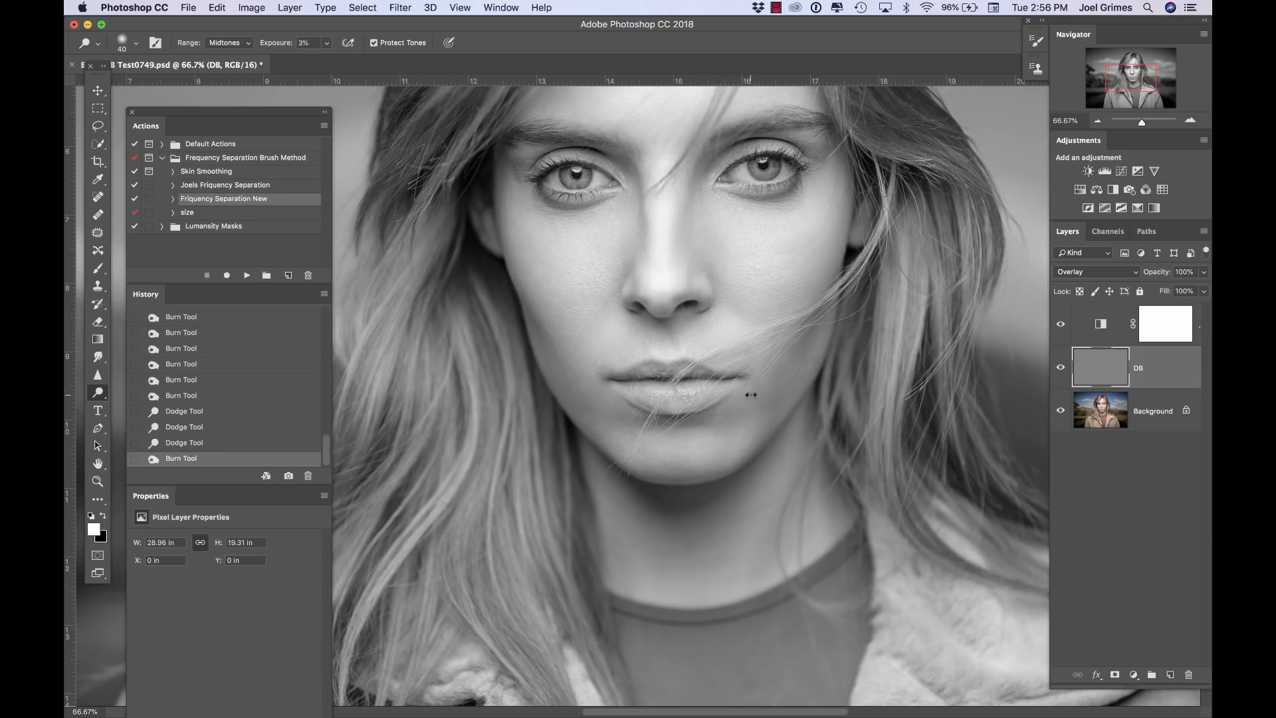
pyautogui.click(733, 426)
pyautogui.click(747, 392)
# Burn the bright patches around the image-right mouth corner and on the adjoining lower cheek
pyautogui.keyDown('alt'); pyautogui.click(743, 400); pyautogui.keyUp('alt')
pyautogui.keyDown('alt'); pyautogui.click(748, 402); pyautogui.keyUp('alt')
pyautogui.keyDown('alt'); pyautogui.click(718, 413); pyautogui.keyUp('alt')
pyautogui.keyDown('alt'); pyautogui.click(742, 397); pyautogui.keyUp('alt')
pyautogui.keyDown('alt'); pyautogui.click(749, 394); pyautogui.keyUp('alt')
pyautogui.keyDown('alt'); pyautogui.click(745, 402); pyautogui.keyUp('alt')
pyautogui.keyDown('alt'); pyautogui.click(737, 416); pyautogui.keyUp('alt')
pyautogui.keyDown('alt'); pyautogui.click(792, 382); pyautogui.keyUp('alt')
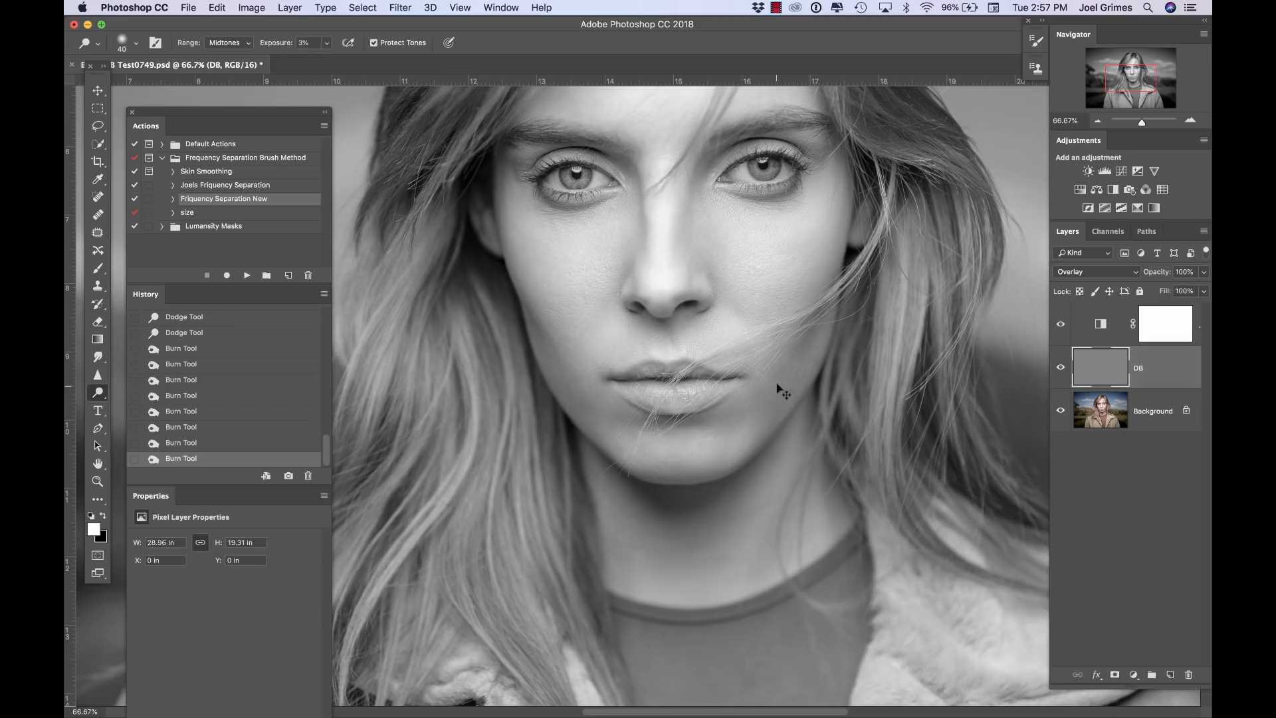
# Dodge a spot on the image-right jaw and burn the bright patches on that side of the chin
pyautogui.click(781, 413)
pyautogui.keyDown('alt'); pyautogui.click(745, 432); pyautogui.keyUp('alt')
pyautogui.keyDown('alt'); pyautogui.click(734, 456); pyautogui.keyUp('alt')
pyautogui.keyDown('alt'); pyautogui.click(739, 443); pyautogui.keyUp('alt')
pyautogui.keyDown('alt'); pyautogui.click(750, 432); pyautogui.keyUp('alt')
pyautogui.keyDown('alt'); pyautogui.click(755, 438); pyautogui.keyUp('alt')
pyautogui.keyDown('alt'); pyautogui.click(749, 438); pyautogui.keyUp('alt')
# Dodge the image-left chin and jaw, and lighten the side of the nose bridge with the brush reduced to size 35
pyautogui.click(642, 449)
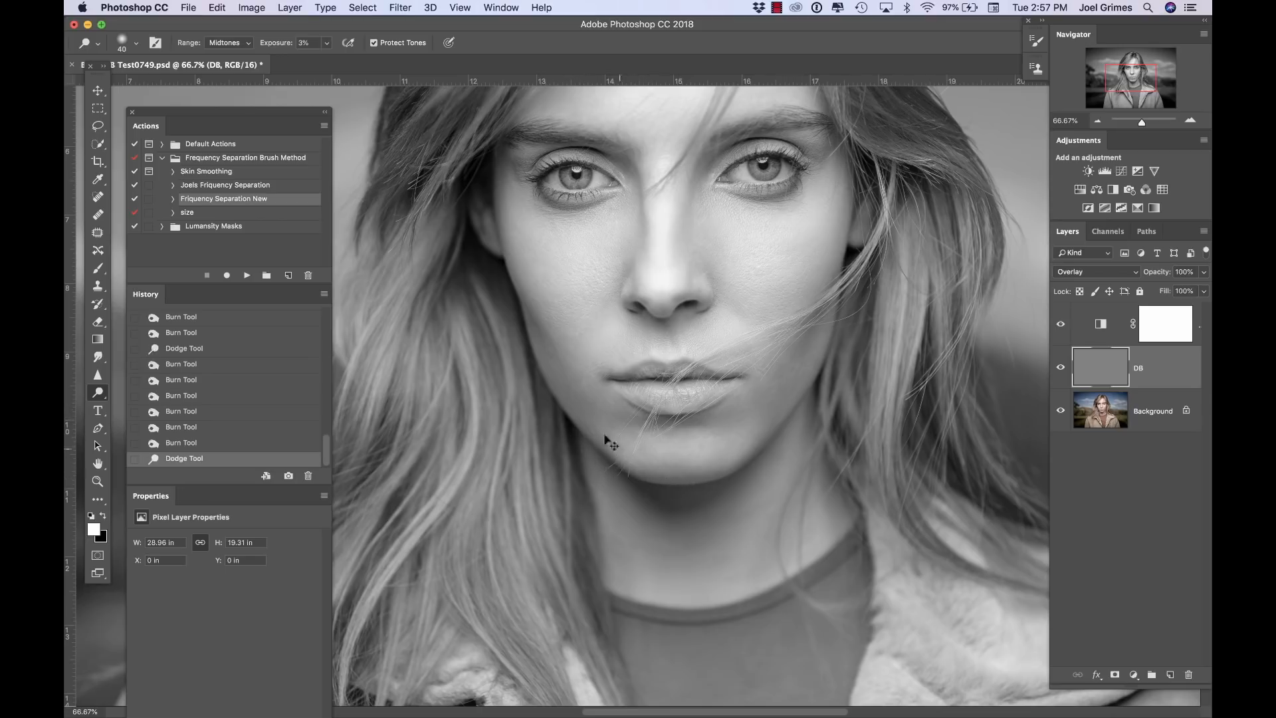
pyautogui.click(579, 403)
pyautogui.press('[')
pyautogui.moveTo(644, 211); pyautogui.dragTo(643, 203)
pyautogui.moveTo(643, 203); pyautogui.dragTo(644, 234)
pyautogui.moveTo(644, 235)
pyautogui.mouseDown()
pyautogui.moveTo(652, 245)
pyautogui.moveTo(649, 214)
pyautogui.moveTo(648, 255)
pyautogui.moveTo(649, 192)
pyautogui.mouseUp()
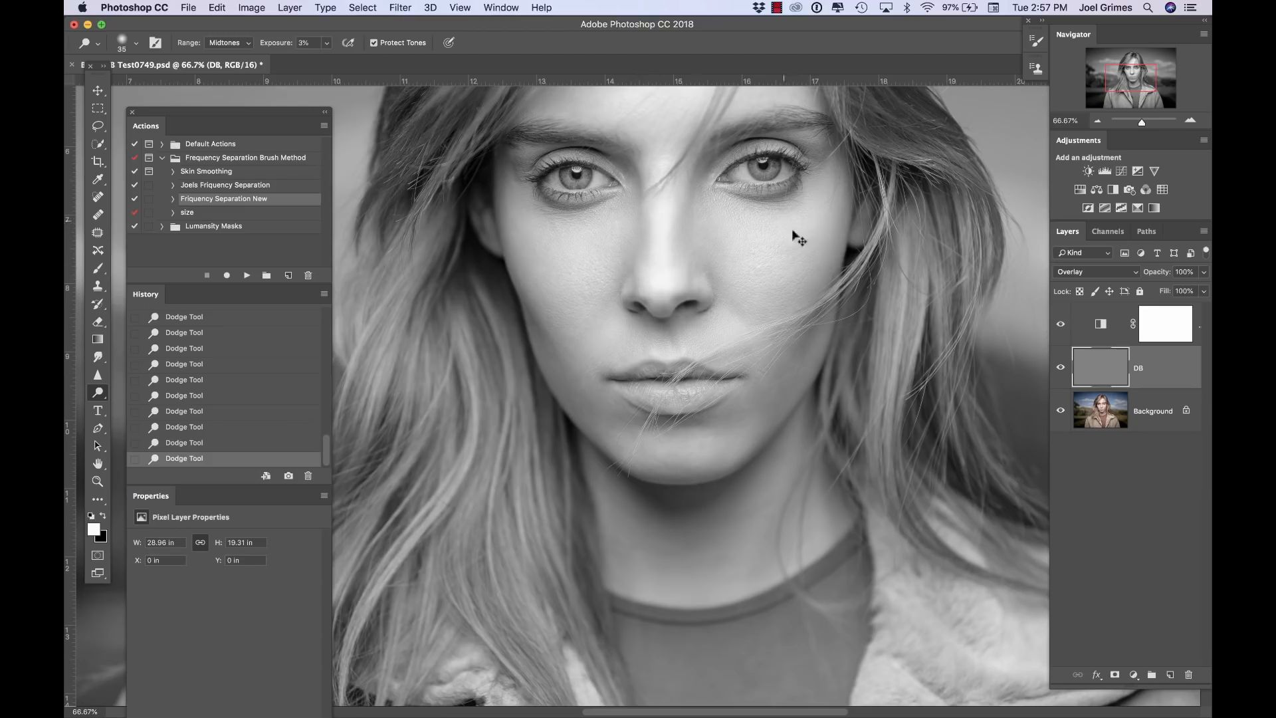
# Burn the bright patches on the image-right lower cheek and jawline with a size 46 brush
pyautogui.moveTo(699, 340); pyautogui.dragTo(698, 511)
pyautogui.moveTo(689, 500); pyautogui.dragTo(688, 485)
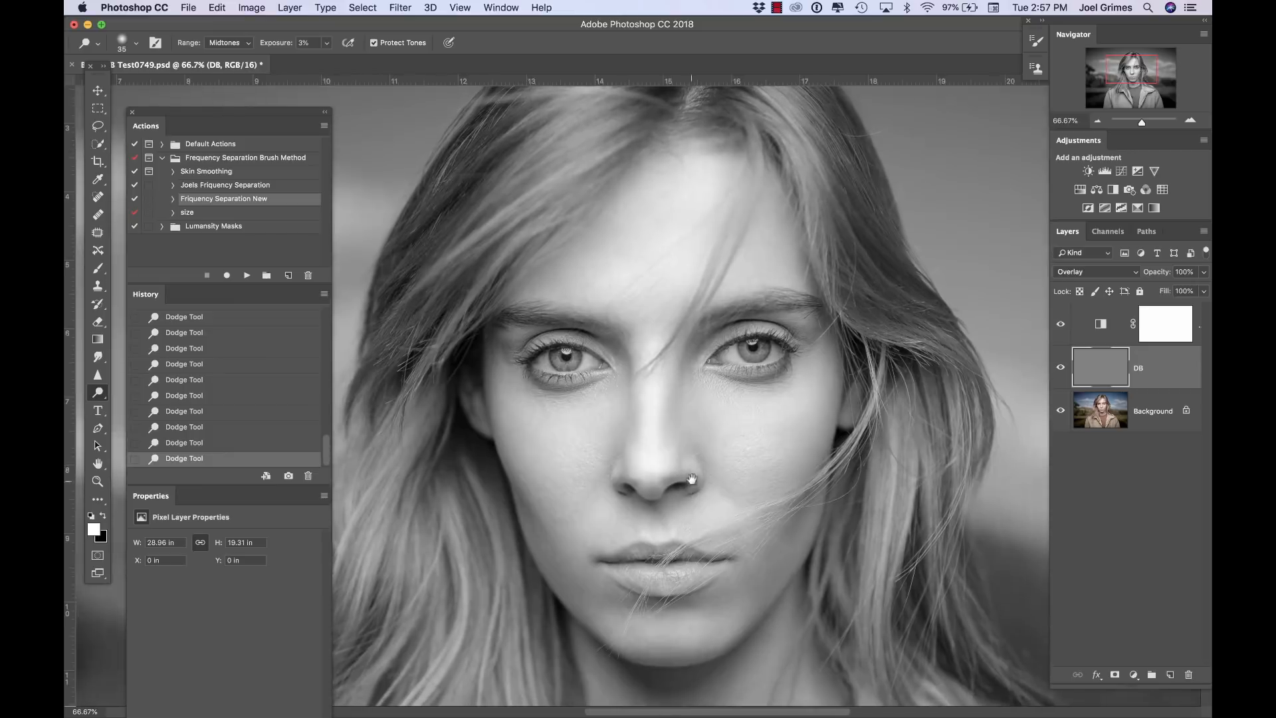
pyautogui.moveTo(735, 420); pyautogui.dragTo(724, 332)
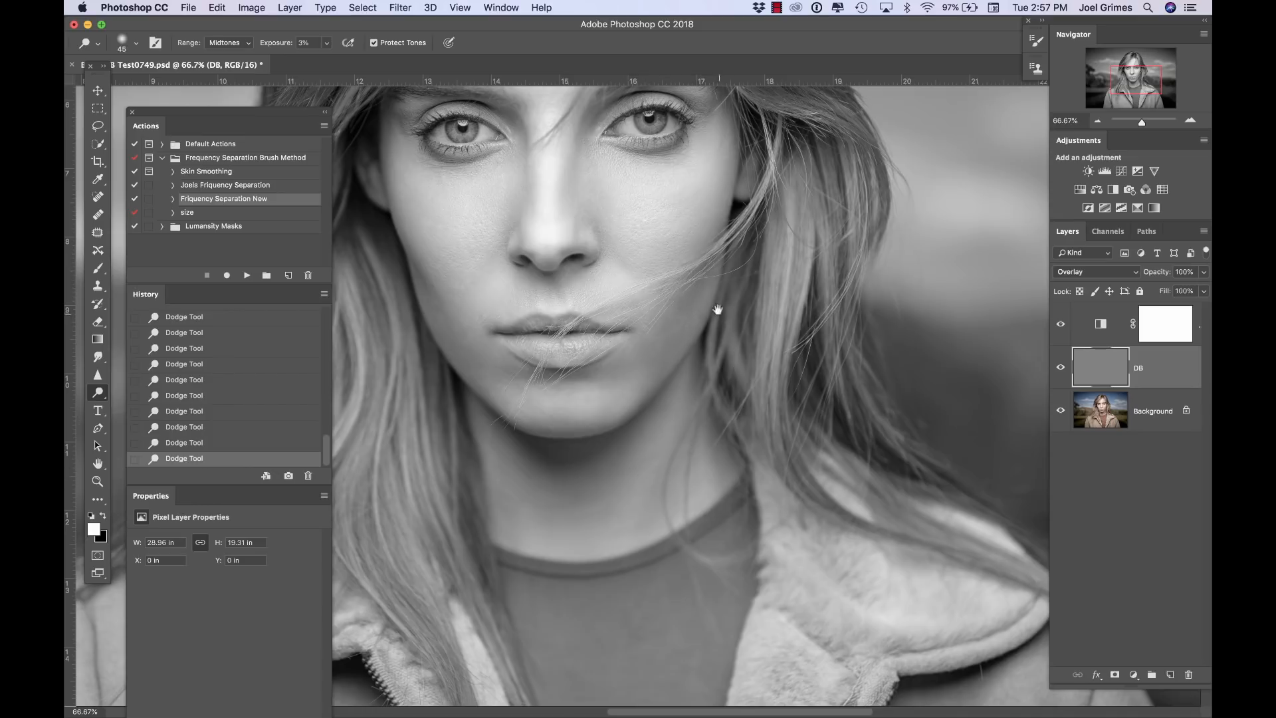
pyautogui.moveTo(700, 296)
pyautogui.mouseDown()
pyautogui.moveTo(695, 324)
pyautogui.moveTo(710, 341)
pyautogui.mouseUp()
pyautogui.moveTo(710, 358); pyautogui.dragTo(725, 392)
pyautogui.moveTo(670, 342); pyautogui.dragTo(674, 318)
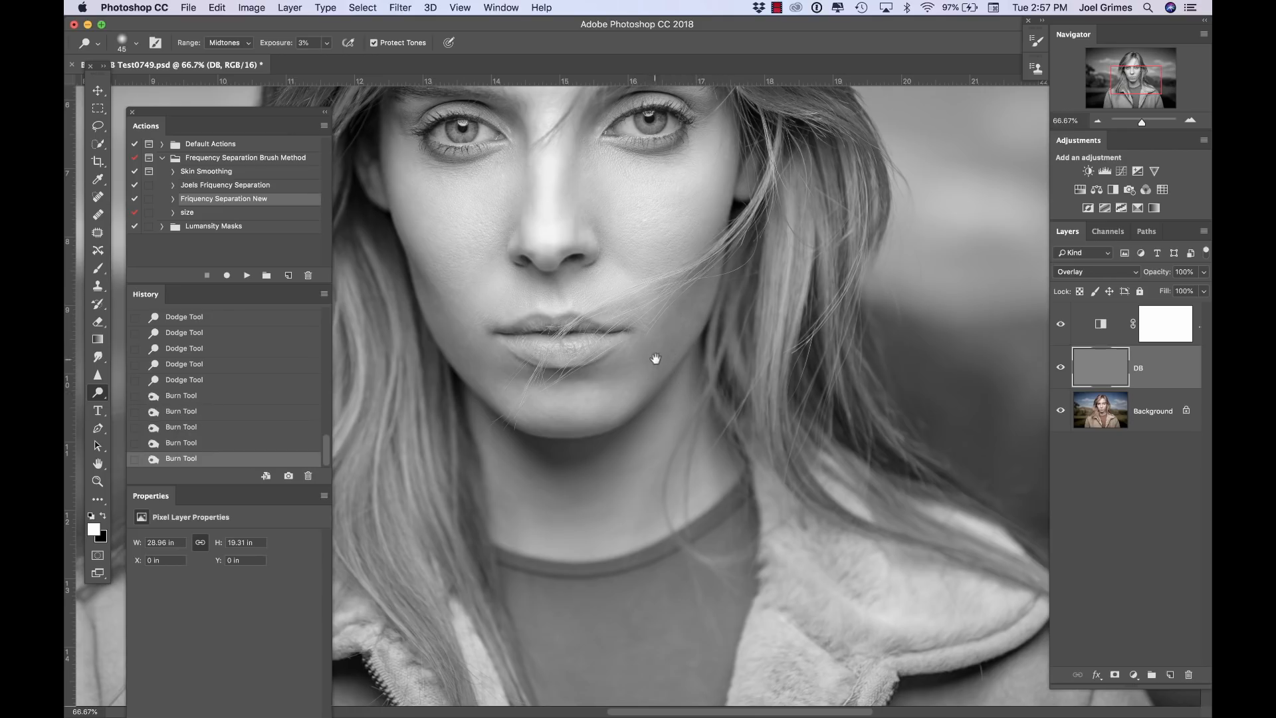
# Even out the tones on both sides of the chin with light dodge and burn strokes
pyautogui.moveTo(649, 359); pyautogui.dragTo(671, 336)
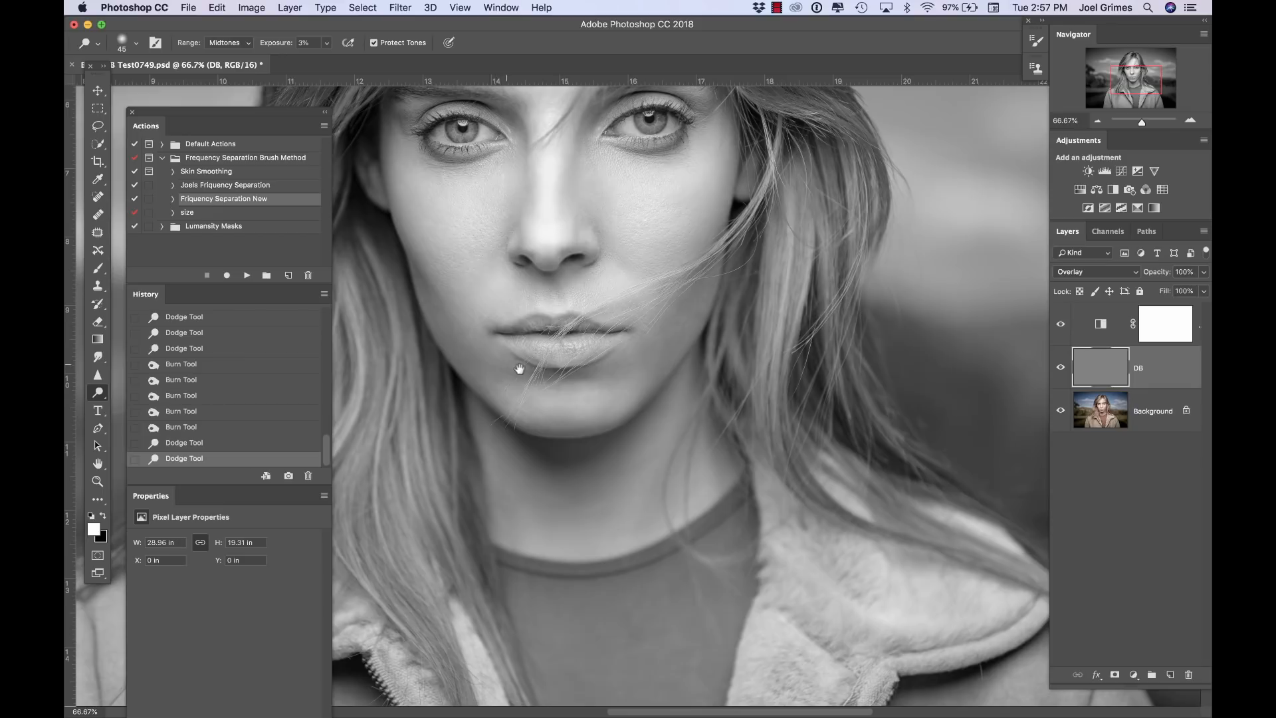
pyautogui.moveTo(519, 382); pyautogui.dragTo(538, 382)
pyautogui.moveTo(484, 379); pyautogui.dragTo(486, 391)
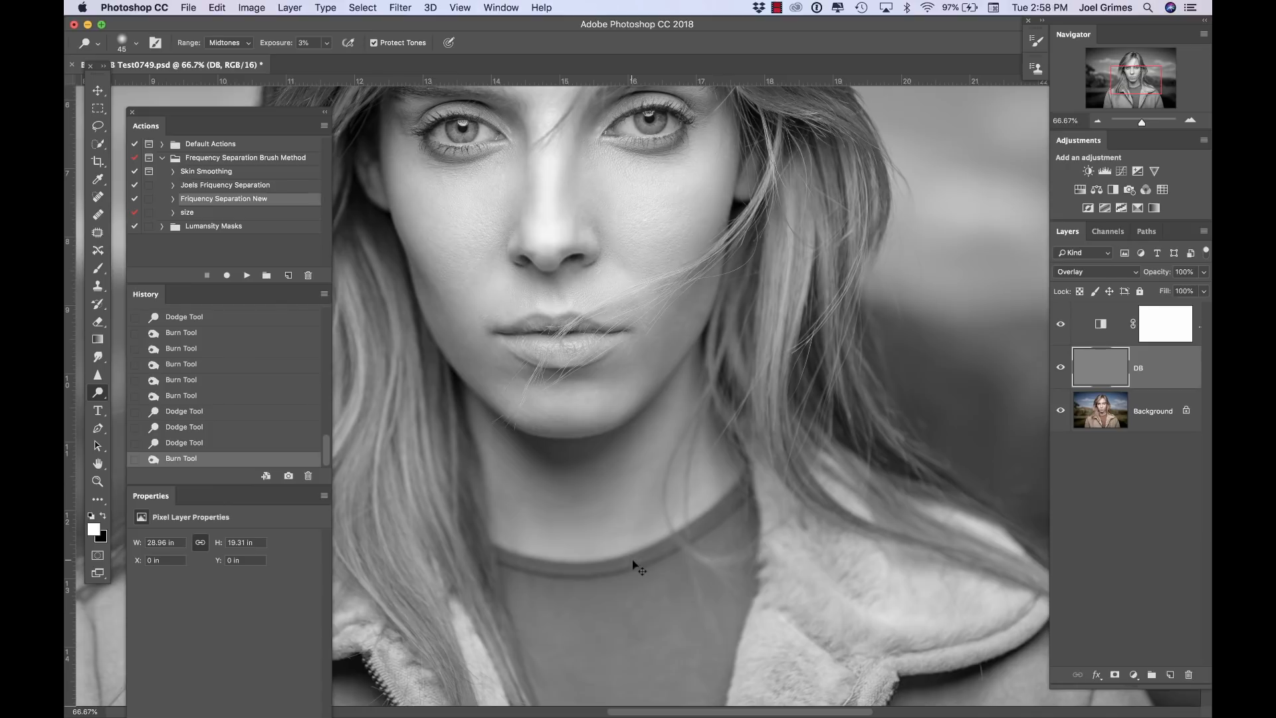
# With the whole portrait in view at 25%, enlarge the brush to size 80 and dodge the image-right cheek and nostril area
pyautogui.press('super+minus')
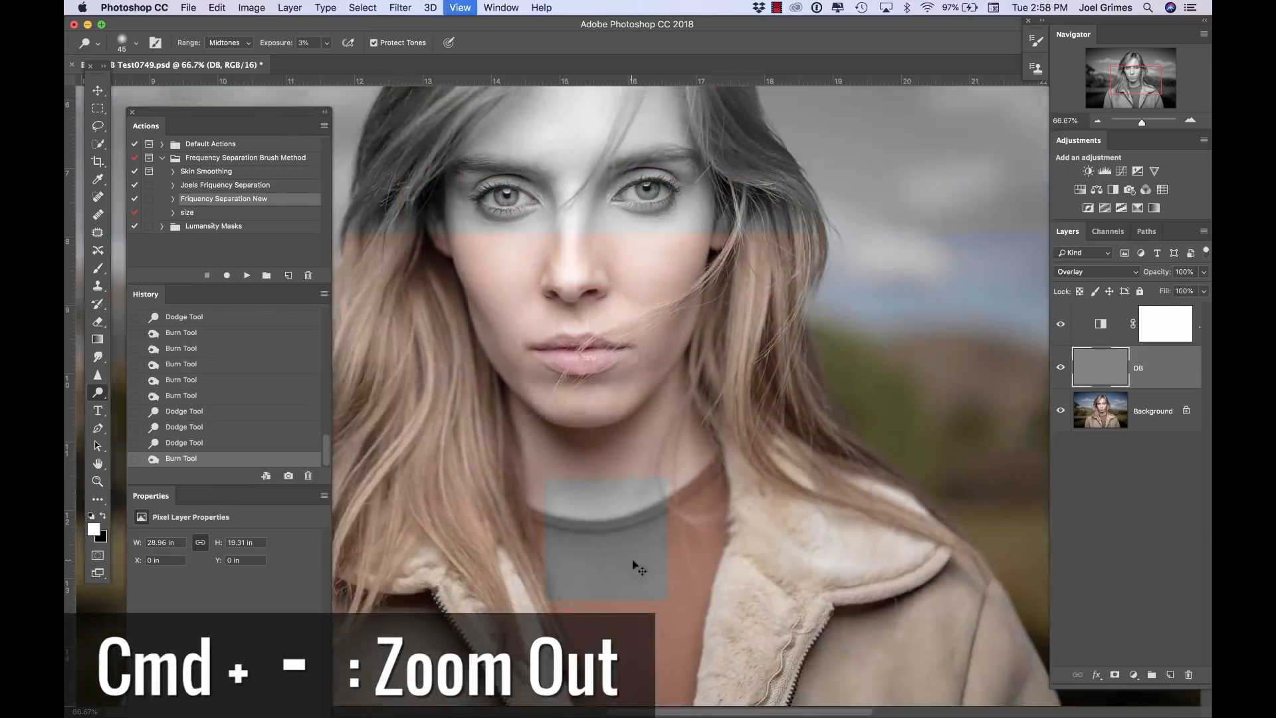
pyautogui.press('super+minus')
pyautogui.press('super+minus')
pyautogui.press('super+minus')
pyautogui.press('super+minus')
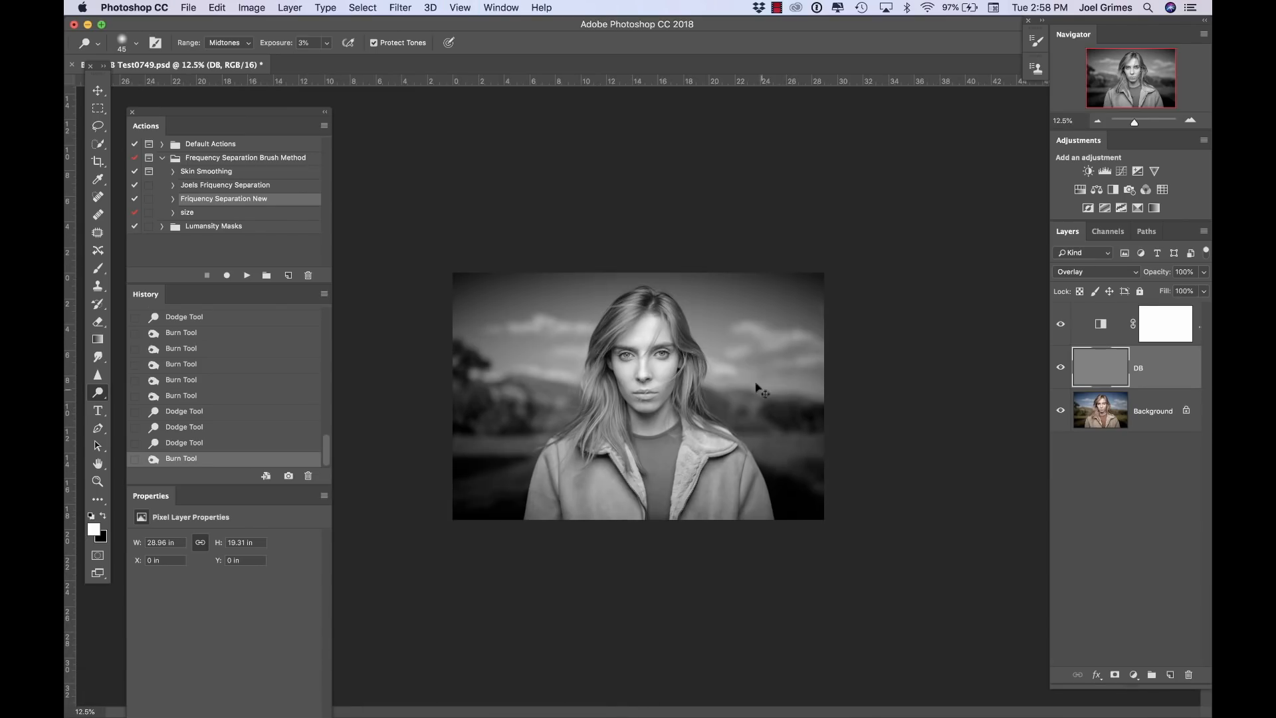
pyautogui.press('super+plus')
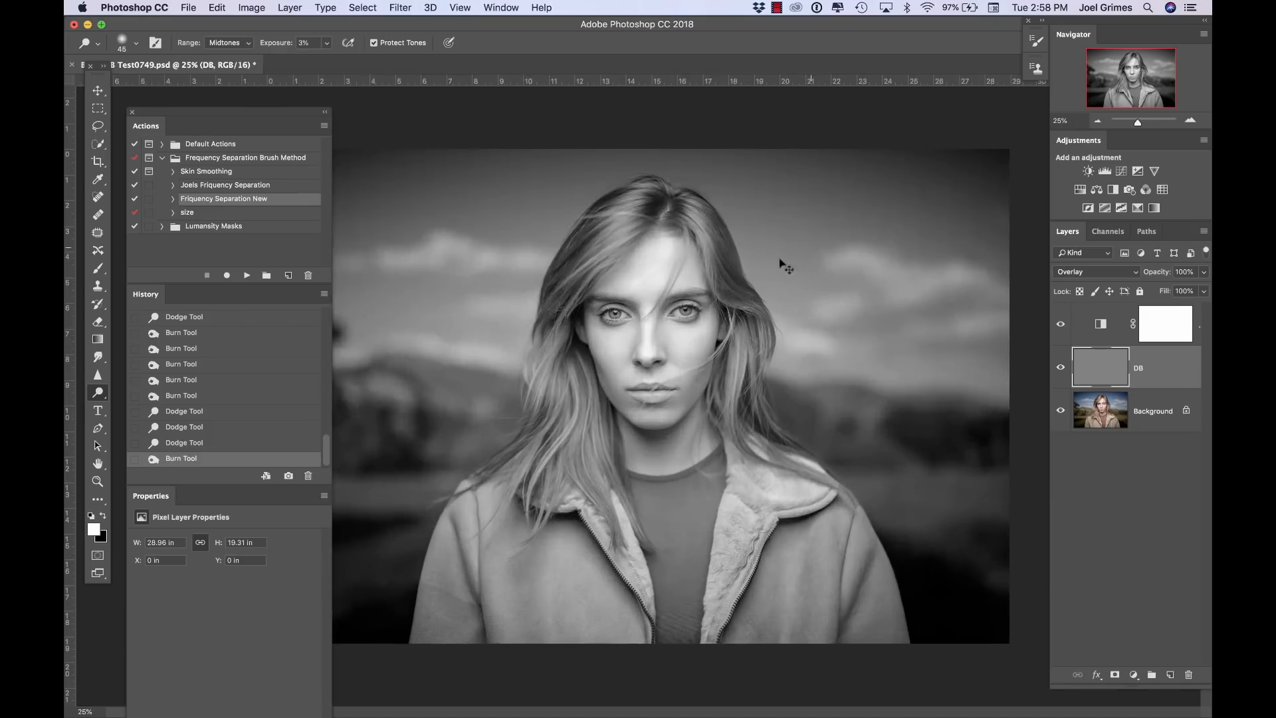
pyautogui.press(']')
pyautogui.press(']')
pyautogui.press(']')
pyautogui.press(']')
pyautogui.moveTo(695, 359)
pyautogui.mouseDown()
pyautogui.moveTo(704, 353)
pyautogui.moveTo(692, 369)
pyautogui.moveTo(671, 365)
pyautogui.moveTo(686, 371)
pyautogui.mouseUp()
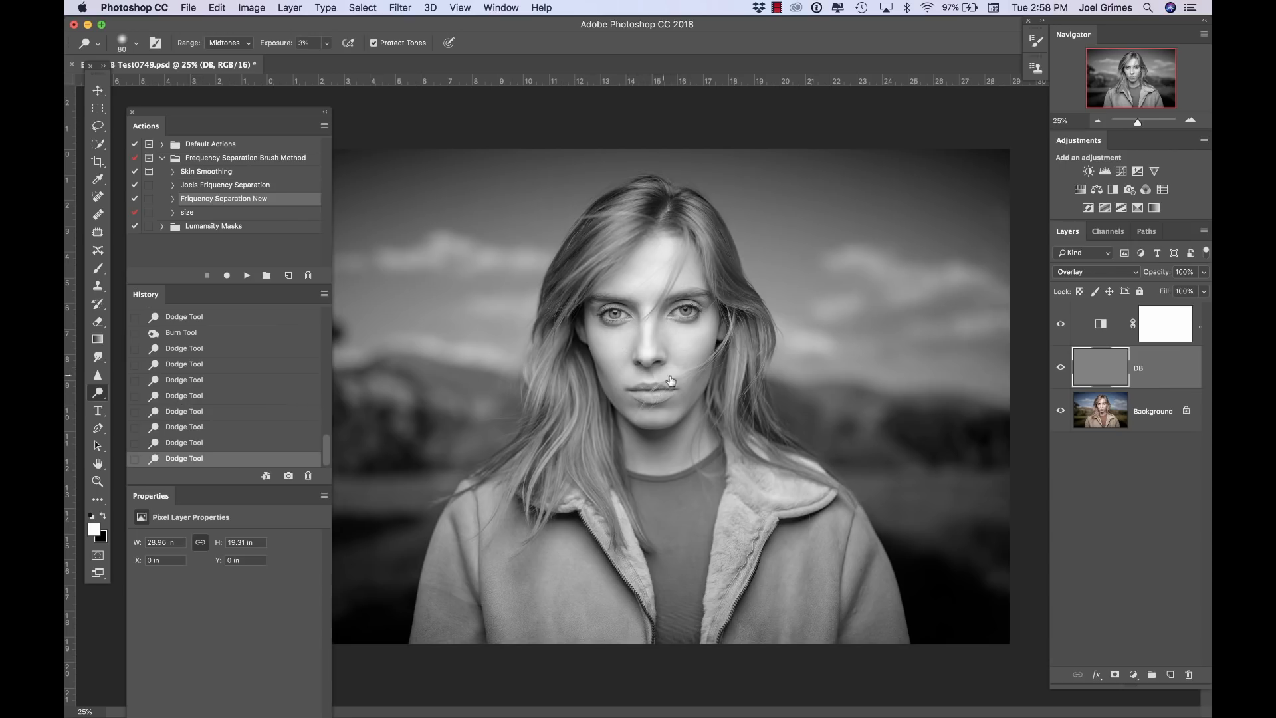
pyautogui.moveTo(664, 353); pyautogui.dragTo(665, 346)
# Burn the bright patches above and beside both corners of the mouth
pyautogui.keyDown('alt'); pyautogui.click(631, 375); pyautogui.keyUp('alt')
pyautogui.keyDown('alt'); pyautogui.click(628, 388); pyautogui.keyUp('alt')
pyautogui.keyDown('alt'); pyautogui.click(624, 380); pyautogui.keyUp('alt')
pyautogui.keyDown('alt'); pyautogui.click(630, 375); pyautogui.keyUp('alt')
pyautogui.keyDown('alt'); pyautogui.click(631, 372); pyautogui.keyUp('alt')
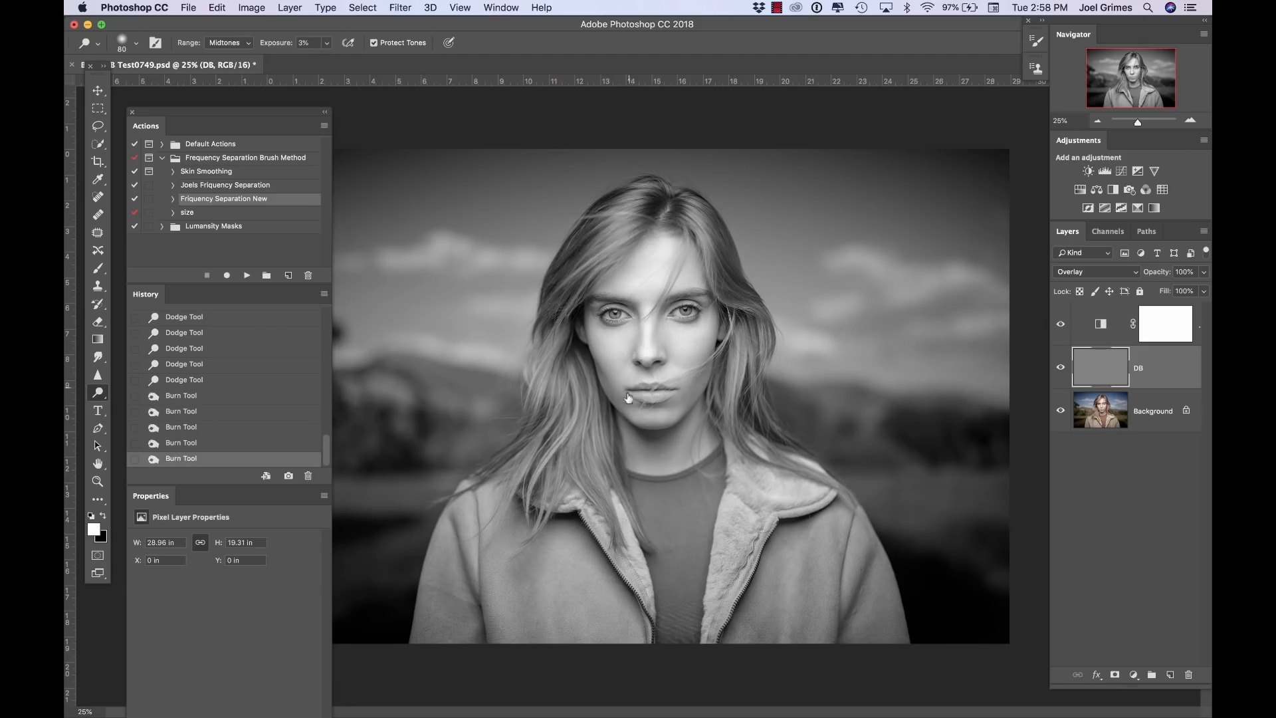
pyautogui.keyDown('alt'); pyautogui.click(624, 381); pyautogui.keyUp('alt')
pyautogui.keyDown('alt'); pyautogui.click(671, 379); pyautogui.keyUp('alt')
# Dodge the dark patches on the image-left cheek beside the nose
pyautogui.click(628, 369)
pyautogui.click(631, 359)
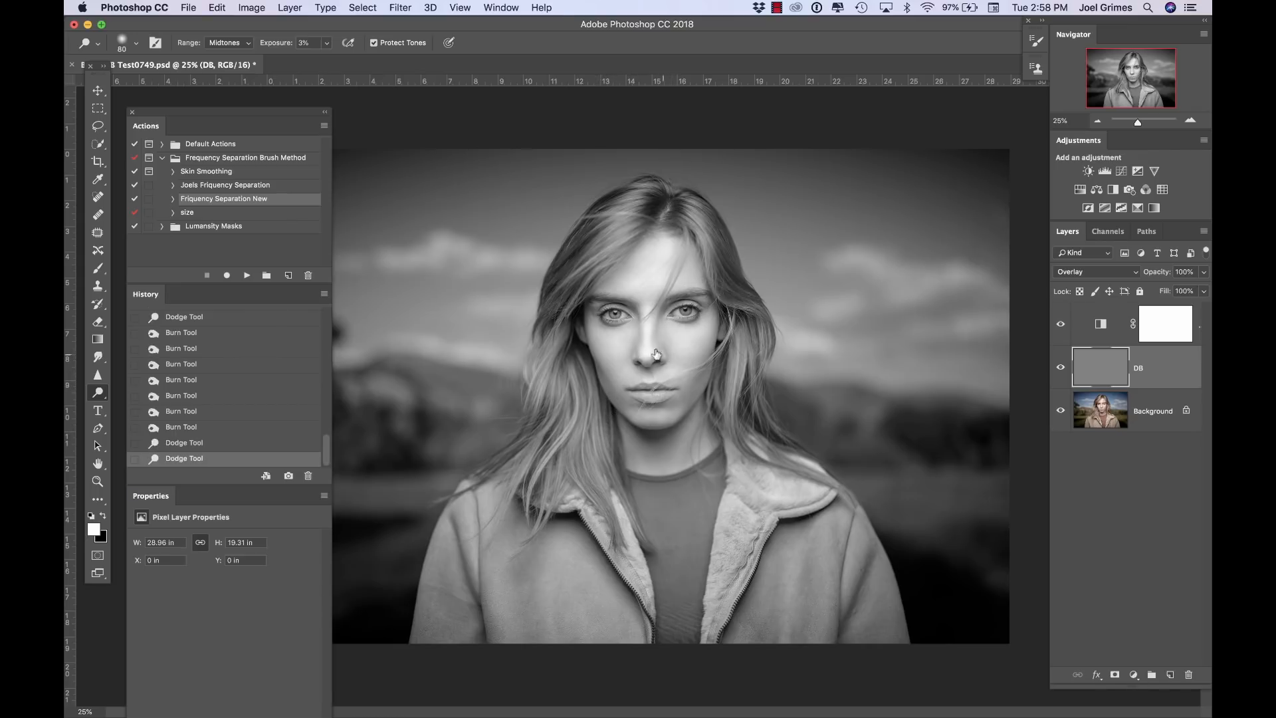
pyautogui.click(625, 343)
# Burn the bright areas along both sides of the nose
pyautogui.keyDown('alt'); pyautogui.click(632, 340); pyautogui.keyUp('alt')
pyautogui.keyDown('alt'); pyautogui.click(633, 341); pyautogui.keyUp('alt')
pyautogui.keyDown('alt'); pyautogui.click(634, 342); pyautogui.keyUp('alt')
pyautogui.keyDown('alt'); pyautogui.click(669, 334); pyautogui.keyUp('alt')
pyautogui.keyDown('alt'); pyautogui.click(671, 335); pyautogui.keyUp('alt')
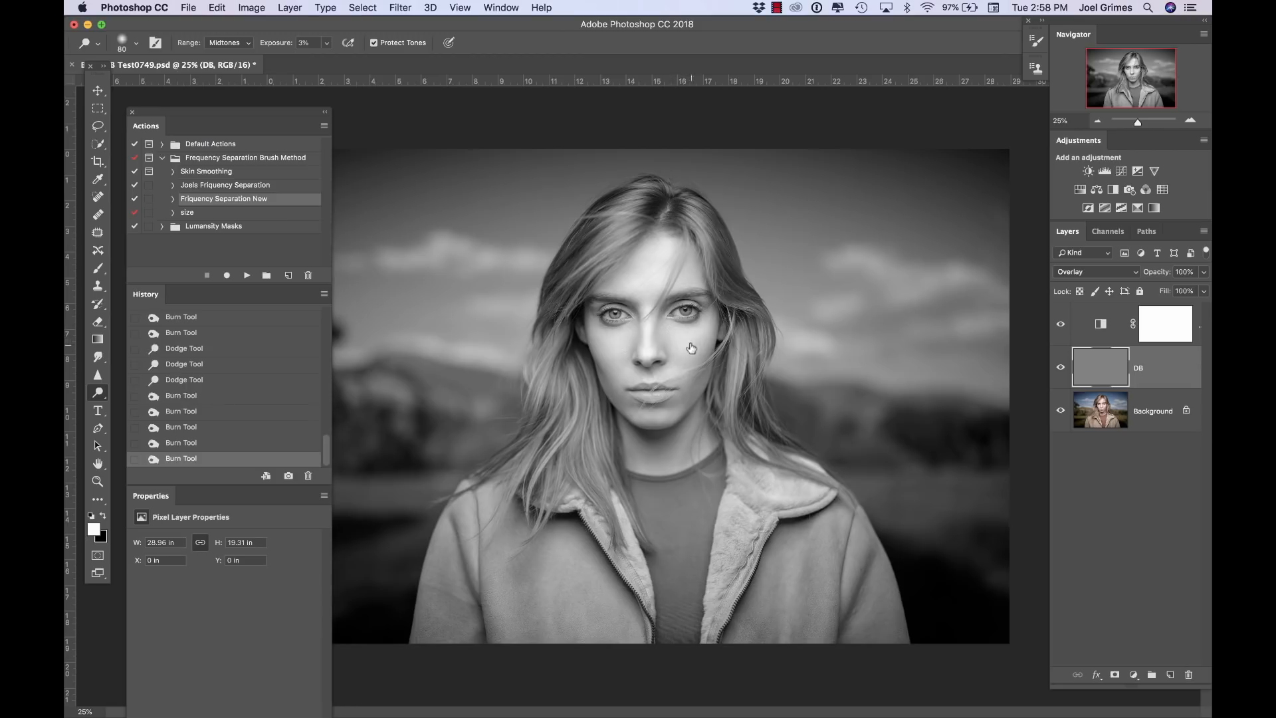
# Dodge the image-right cheek, the area between the eyebrows and the centre of the forehead
pyautogui.click(687, 346)
pyautogui.click(646, 295)
pyautogui.click(642, 292)
pyautogui.click(641, 279)
pyautogui.click(640, 266)
pyautogui.click(647, 265)
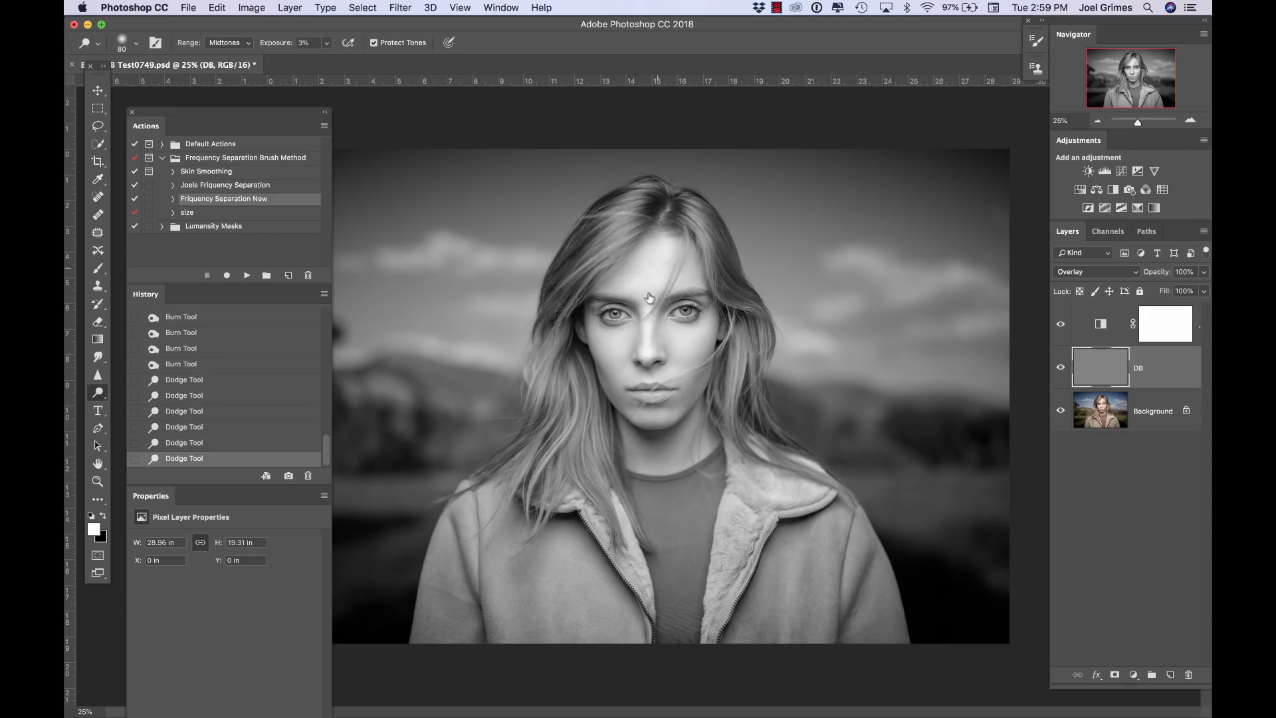
# Burn the bright spots on both cheeks below the eyes and dodge the dark areas from the image-left lower cheek down to the jaw
pyautogui.keyDown('alt'); pyautogui.click(601, 341); pyautogui.keyUp('alt')
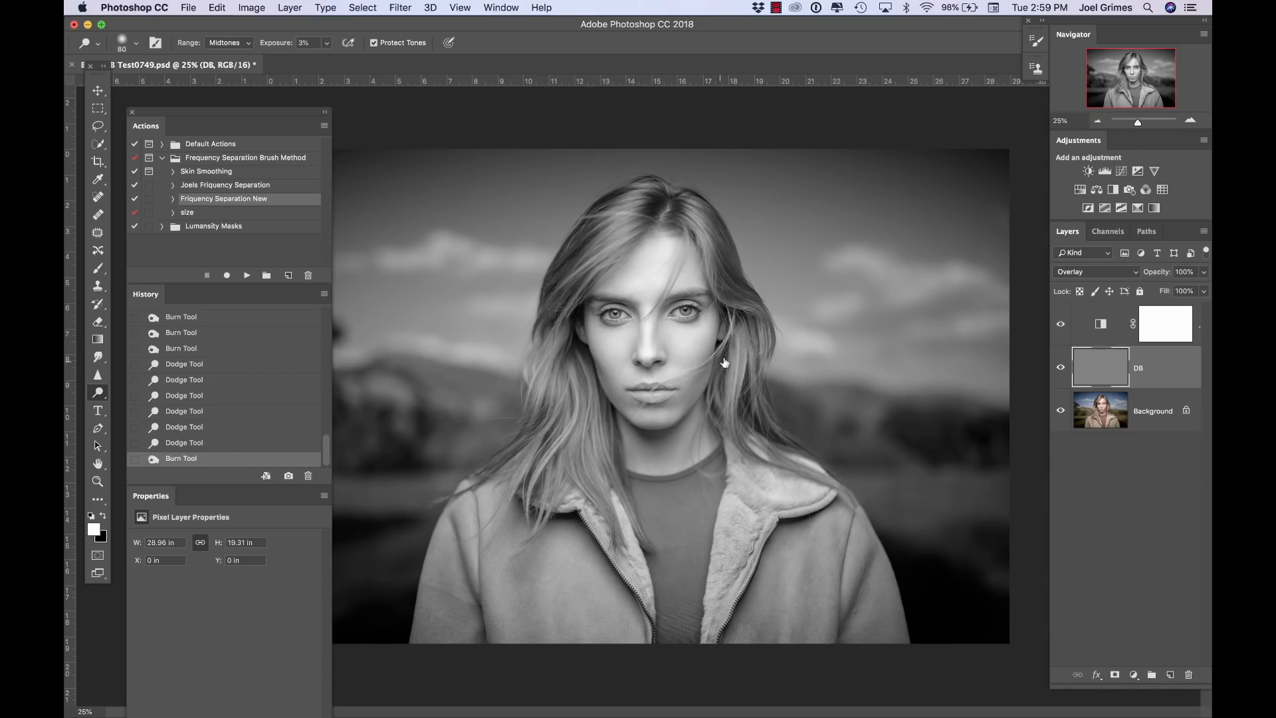
pyautogui.keyDown('alt'); pyautogui.click(691, 341); pyautogui.keyUp('alt')
pyautogui.click(627, 366)
pyautogui.click(615, 380)
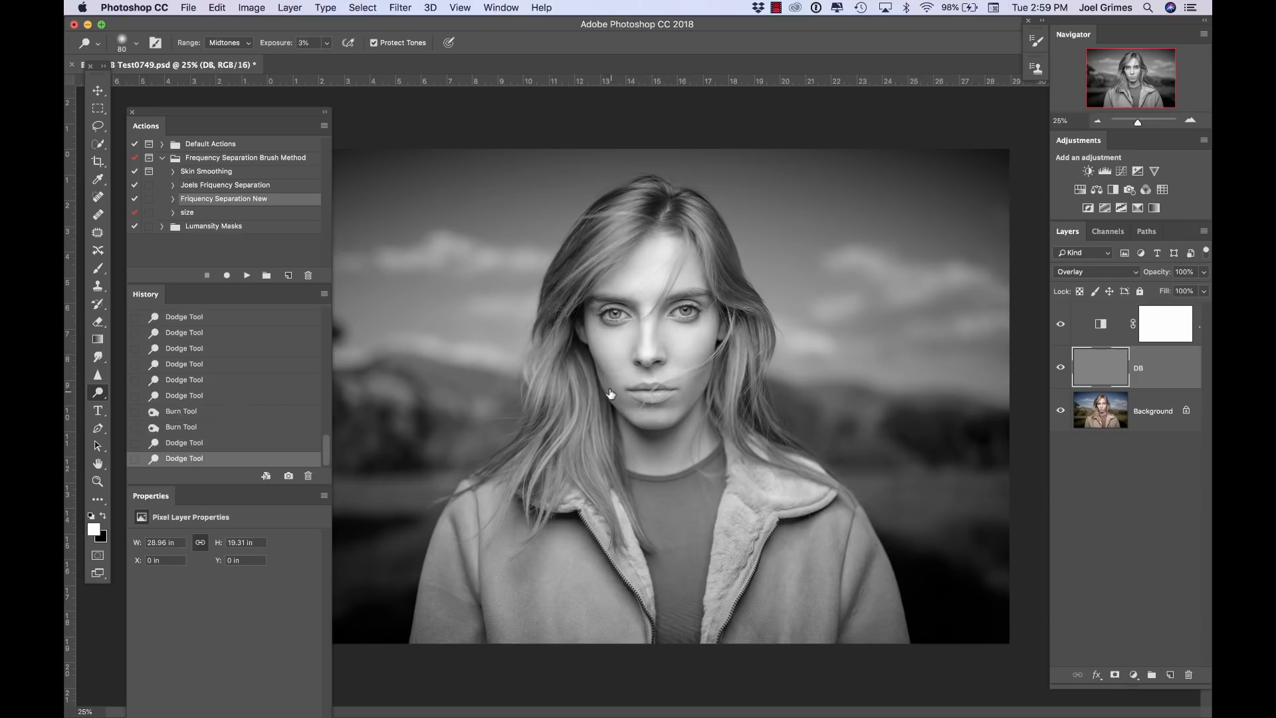
pyautogui.click(614, 396)
pyautogui.click(622, 405)
pyautogui.click(633, 408)
pyautogui.click(627, 406)
pyautogui.click(618, 401)
# Burn the bright areas across the chin and along its lower edge
pyautogui.keyDown('alt'); pyautogui.click(633, 418); pyautogui.keyUp('alt')
pyautogui.keyDown('alt'); pyautogui.click(636, 422); pyautogui.keyUp('alt')
pyautogui.keyDown('alt'); pyautogui.click(640, 426); pyautogui.keyUp('alt')
pyautogui.keyDown('alt'); pyautogui.click(654, 432); pyautogui.keyUp('alt')
pyautogui.keyDown('alt'); pyautogui.click(631, 422); pyautogui.keyUp('alt')
pyautogui.keyDown('alt'); pyautogui.click(641, 424); pyautogui.keyUp('alt')
pyautogui.keyDown('alt'); pyautogui.click(656, 418); pyautogui.keyUp('alt')
pyautogui.keyDown('alt'); pyautogui.click(663, 416); pyautogui.keyUp('alt')
pyautogui.keyDown('alt'); pyautogui.click(670, 419); pyautogui.keyUp('alt')
pyautogui.keyDown('alt'); pyautogui.click(678, 418); pyautogui.keyUp('alt')
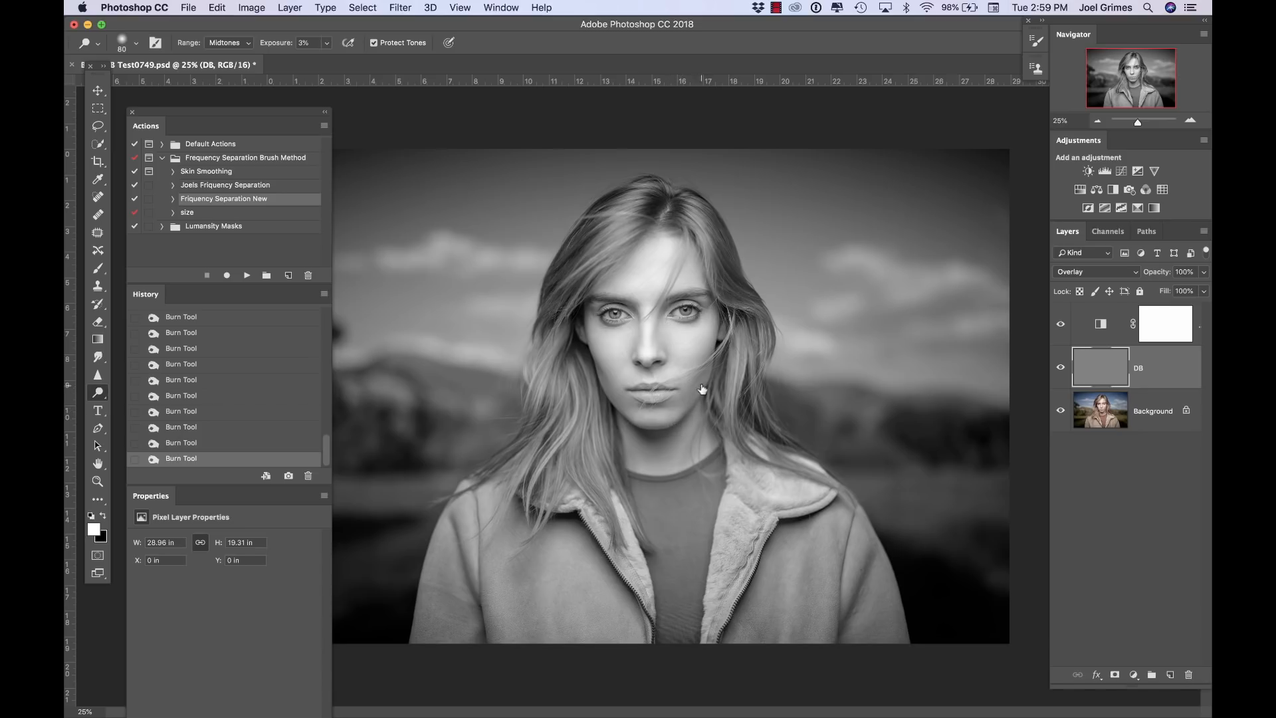
# Dodge the dark patches on the image-right lower cheek and down along the jaw
pyautogui.click(702, 380)
pyautogui.moveTo(695, 391); pyautogui.dragTo(693, 400)
pyautogui.click(692, 403)
pyautogui.click(693, 403)
pyautogui.click(693, 402)
pyautogui.click(689, 407)
pyautogui.click(699, 391)
pyautogui.click(696, 392)
pyautogui.click(695, 402)
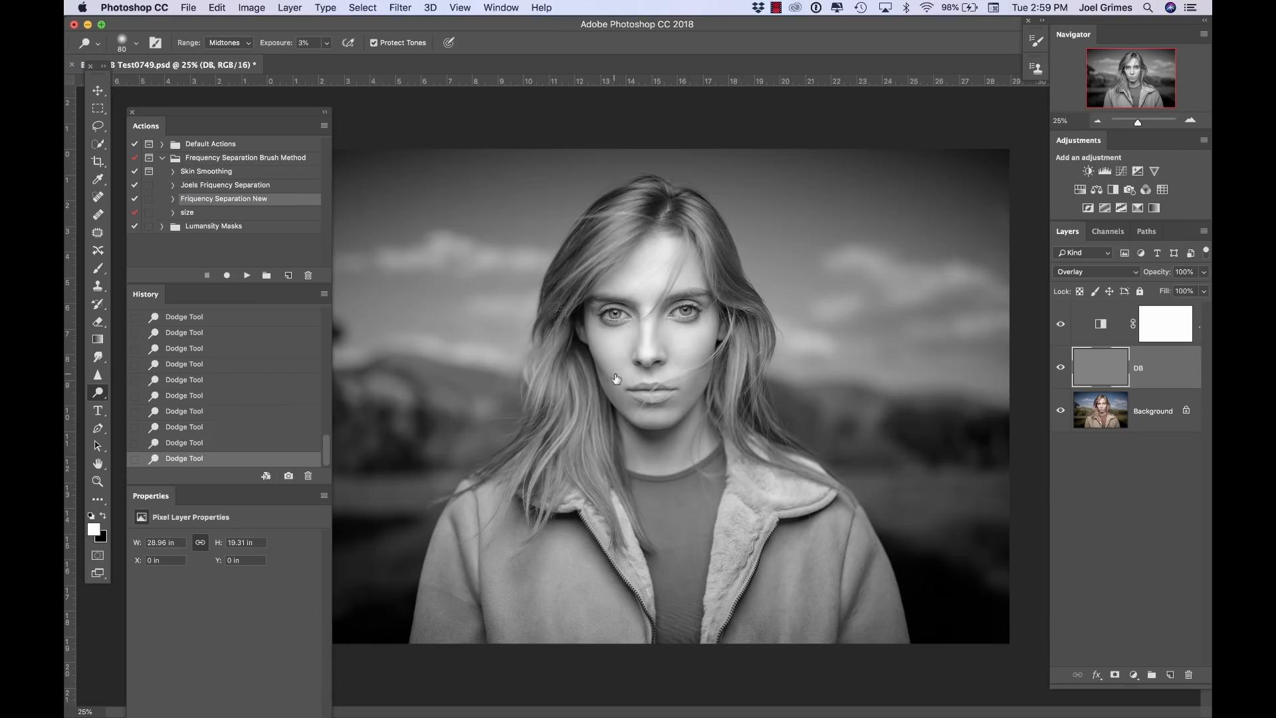
# Hide the Black & White adjustment layer and examine the skin in colour around the mouth, nose and eyes at up to 200%
pyautogui.click(1062, 324)
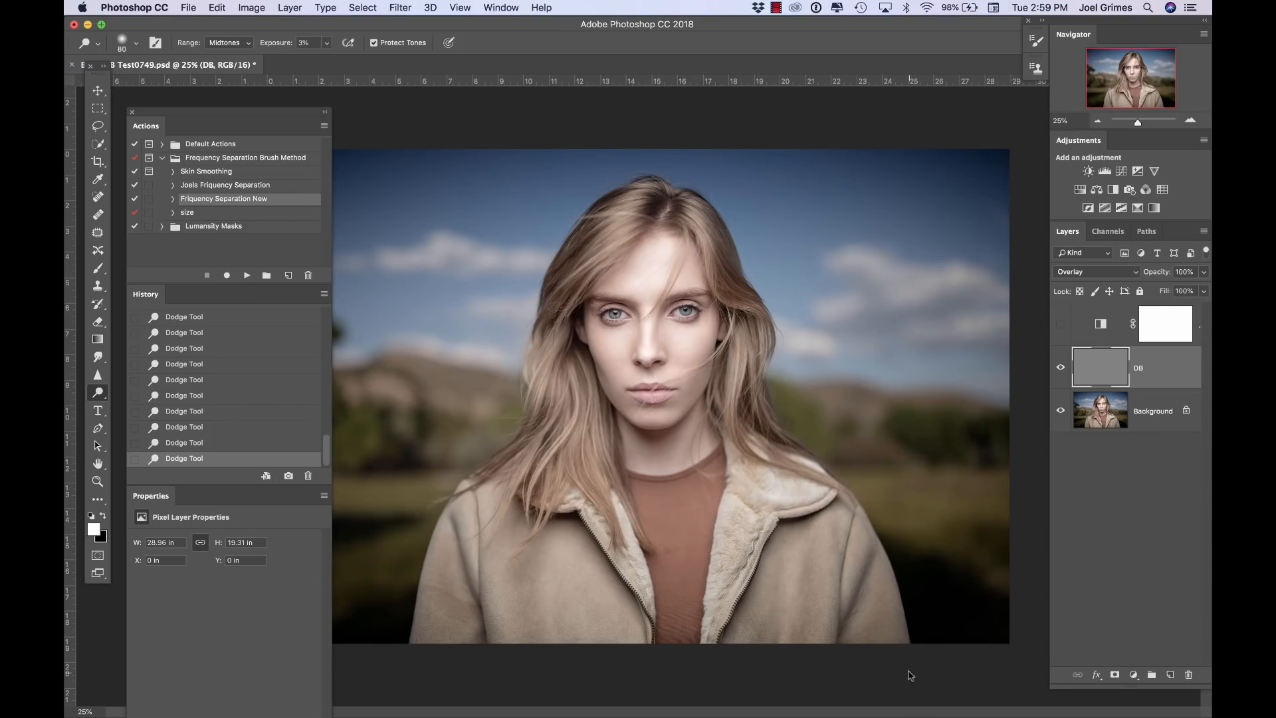
pyautogui.press('super+1')
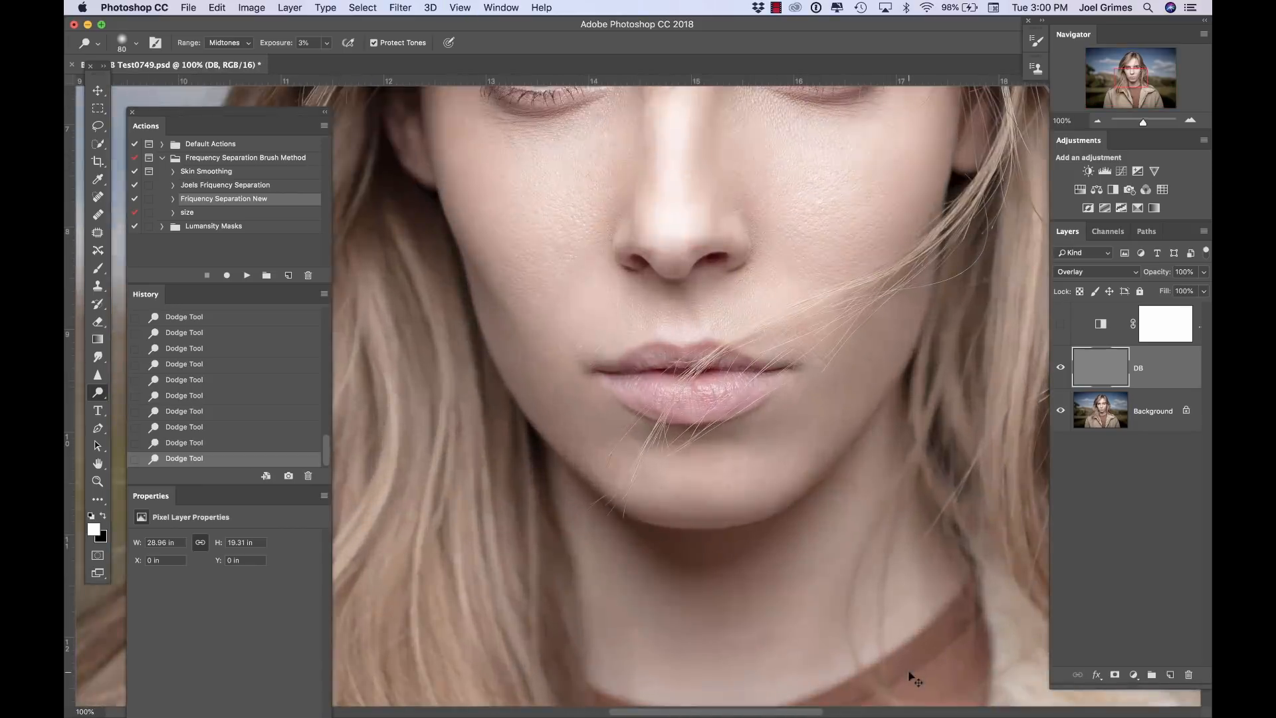
pyautogui.press('[')
pyautogui.press('[')
pyautogui.press('[')
pyautogui.press('[')
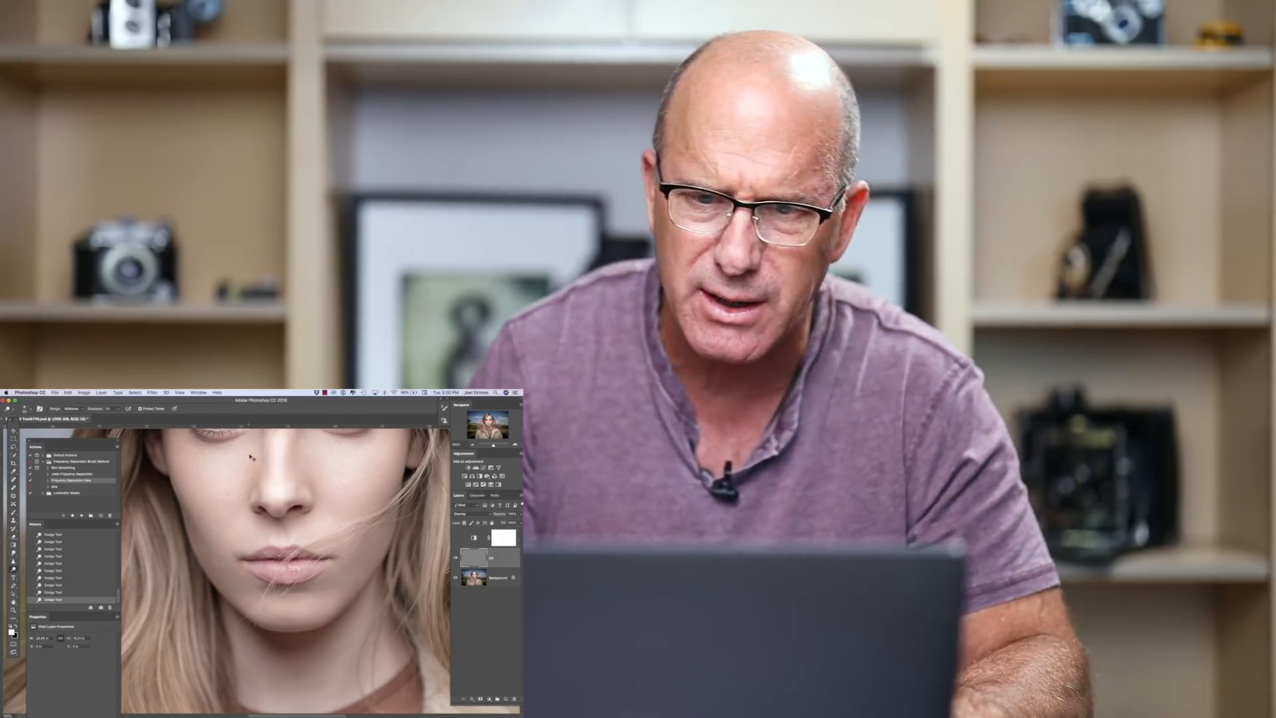
pyautogui.moveTo(272, 514); pyautogui.dragTo(265, 583)
pyautogui.press('super+plus')
pyautogui.press('super+plus')
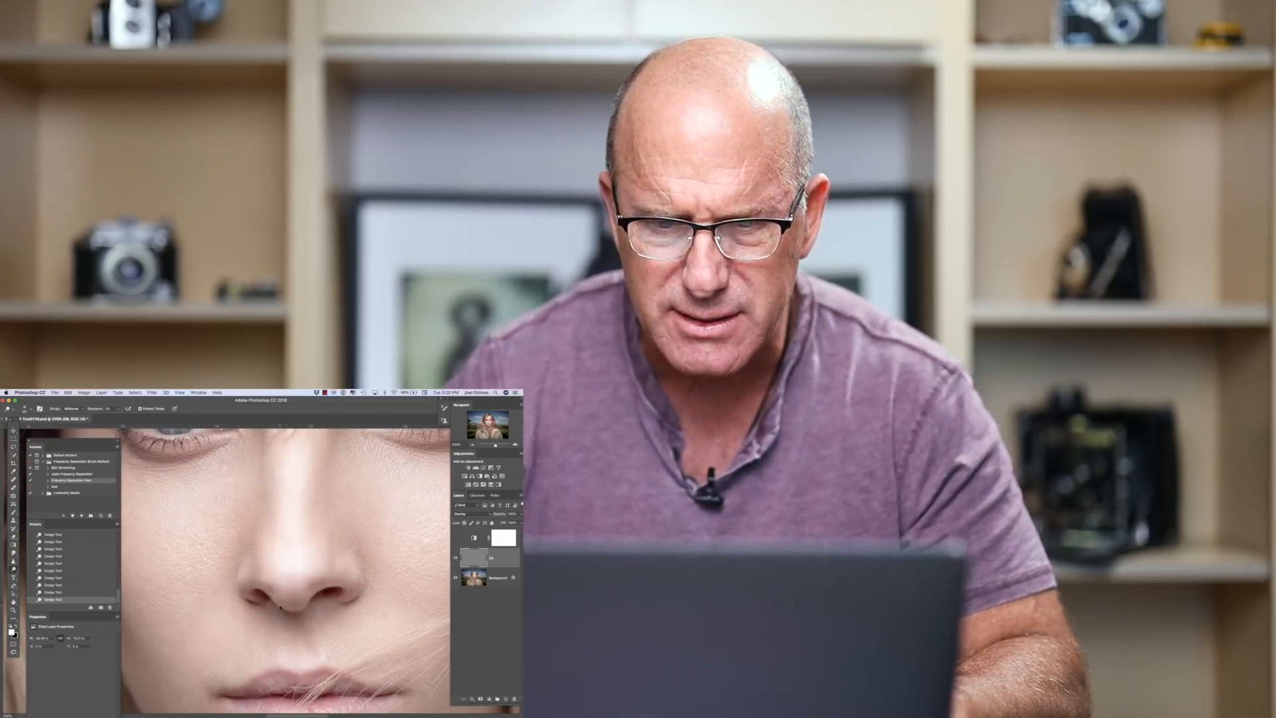
pyautogui.moveTo(408, 541)
pyautogui.mouseDown()
pyautogui.moveTo(298, 504)
pyautogui.moveTo(278, 583)
pyautogui.moveTo(270, 563)
pyautogui.moveTo(424, 573)
pyautogui.mouseUp()
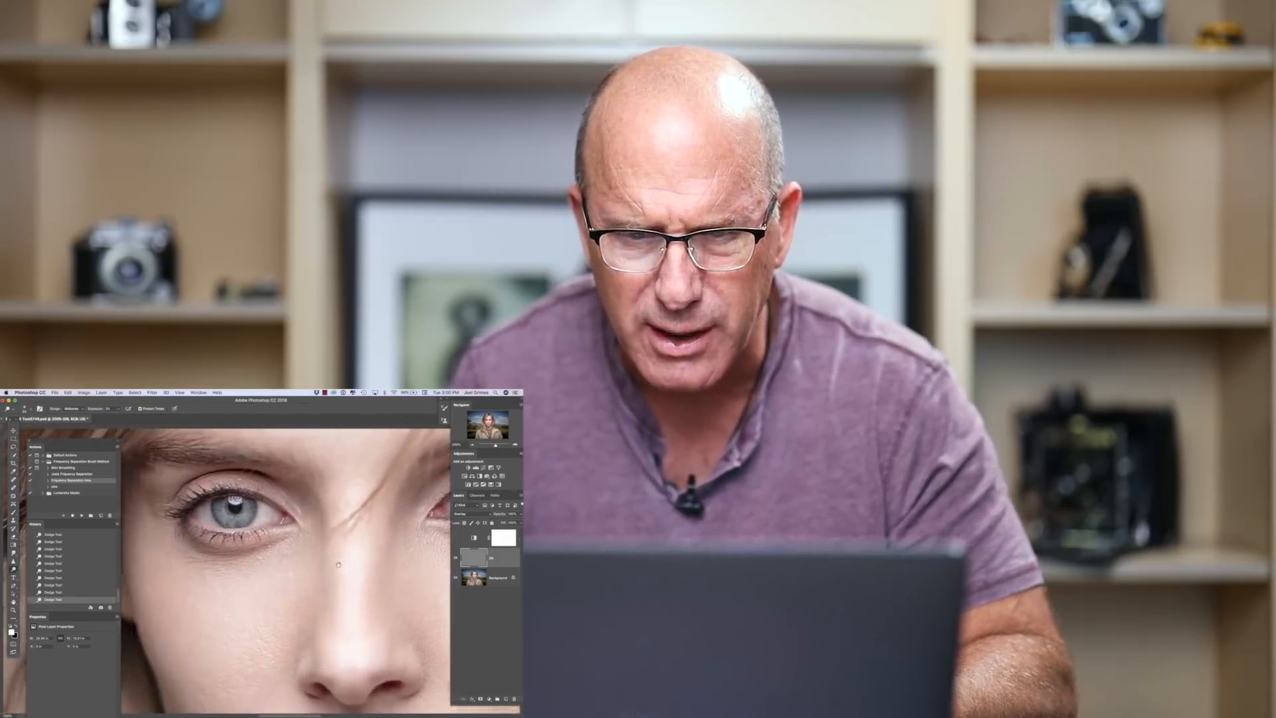
pyautogui.scroll(-10, 287, 603)
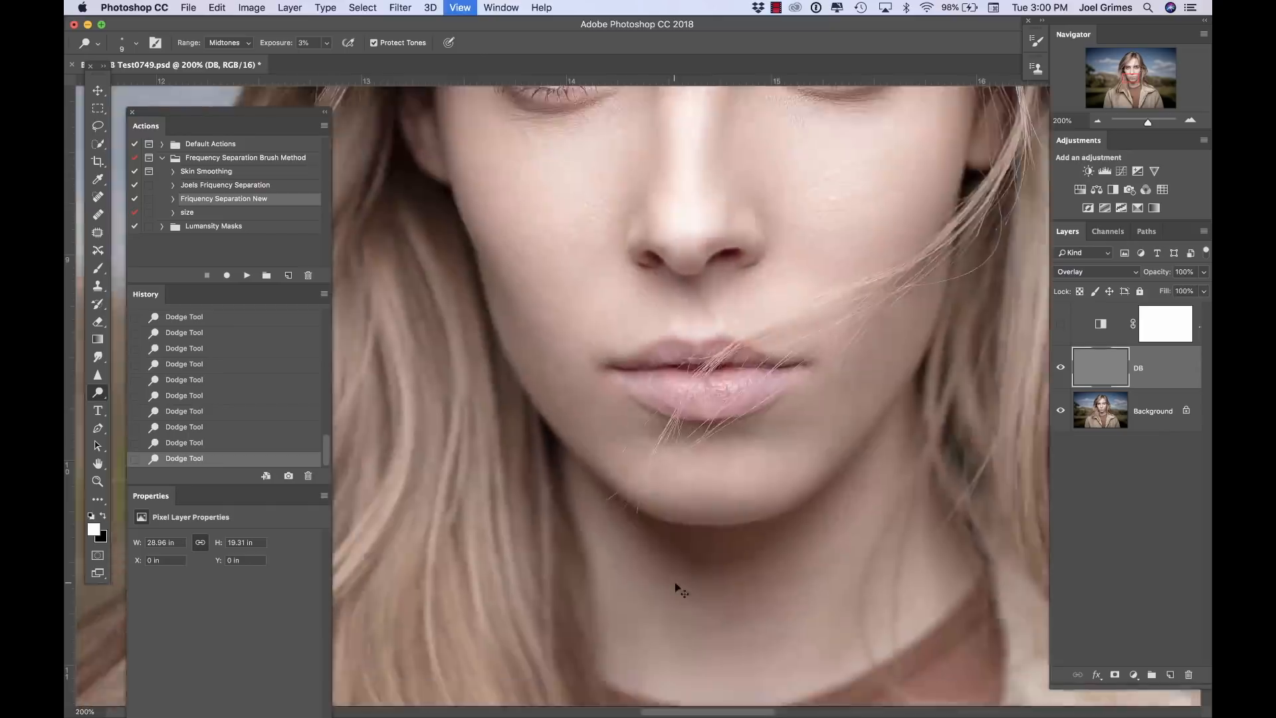
# Examine the contours of the chin, jaw and image-right cheek with the portrait at 33.33%
pyautogui.press('super+minus')
pyautogui.press('super+minus')
pyautogui.press('super+minus')
pyautogui.press('super+minus')
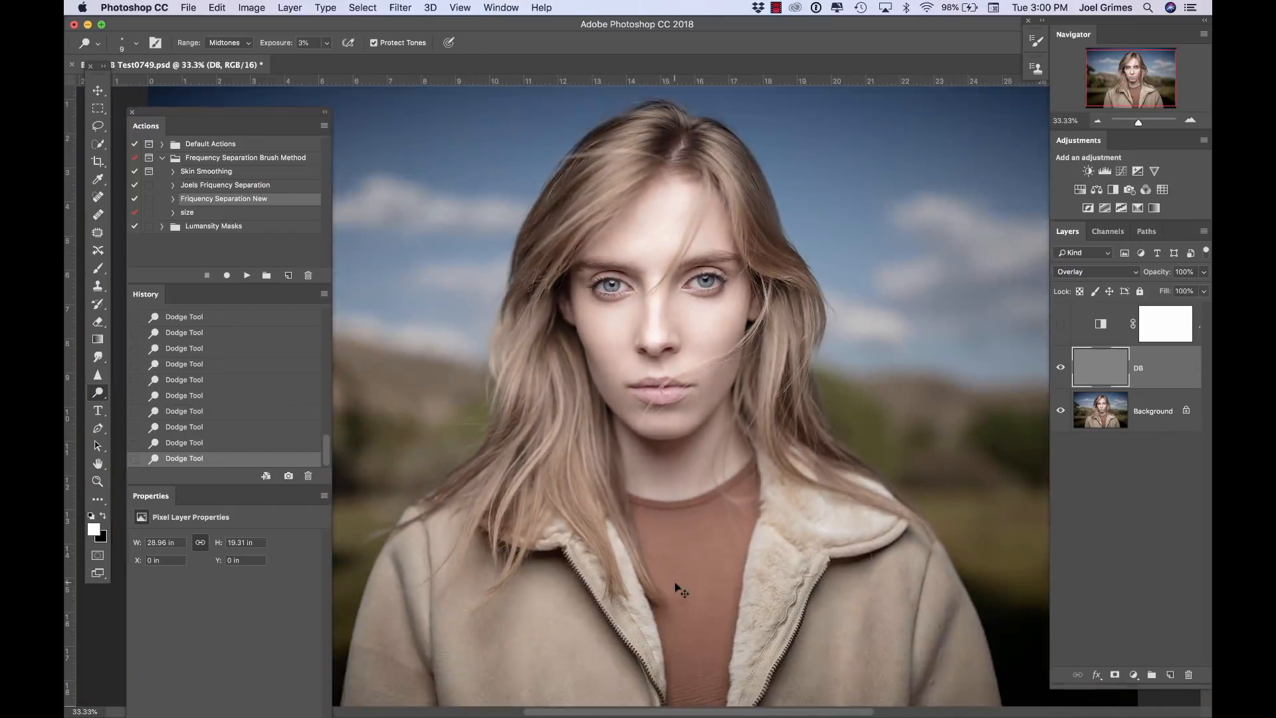
pyautogui.press(']')
pyautogui.moveTo(652, 416); pyautogui.dragTo(668, 425)
pyautogui.moveTo(661, 432)
pyautogui.mouseDown()
pyautogui.moveTo(660, 416)
pyautogui.moveTo(705, 414)
pyautogui.mouseUp()
pyautogui.moveTo(705, 414); pyautogui.dragTo(733, 377)
# Set the Dodge tool's brush size to 40
pyautogui.press(']')
pyautogui.press(']')
pyautogui.press(']')
pyautogui.press(']')
pyautogui.press(']')
pyautogui.press(']')
pyautogui.press(']')
pyautogui.press(']')
pyautogui.press(']')
pyautogui.press('[')
pyautogui.press('[')
pyautogui.press('[')
pyautogui.press('[')
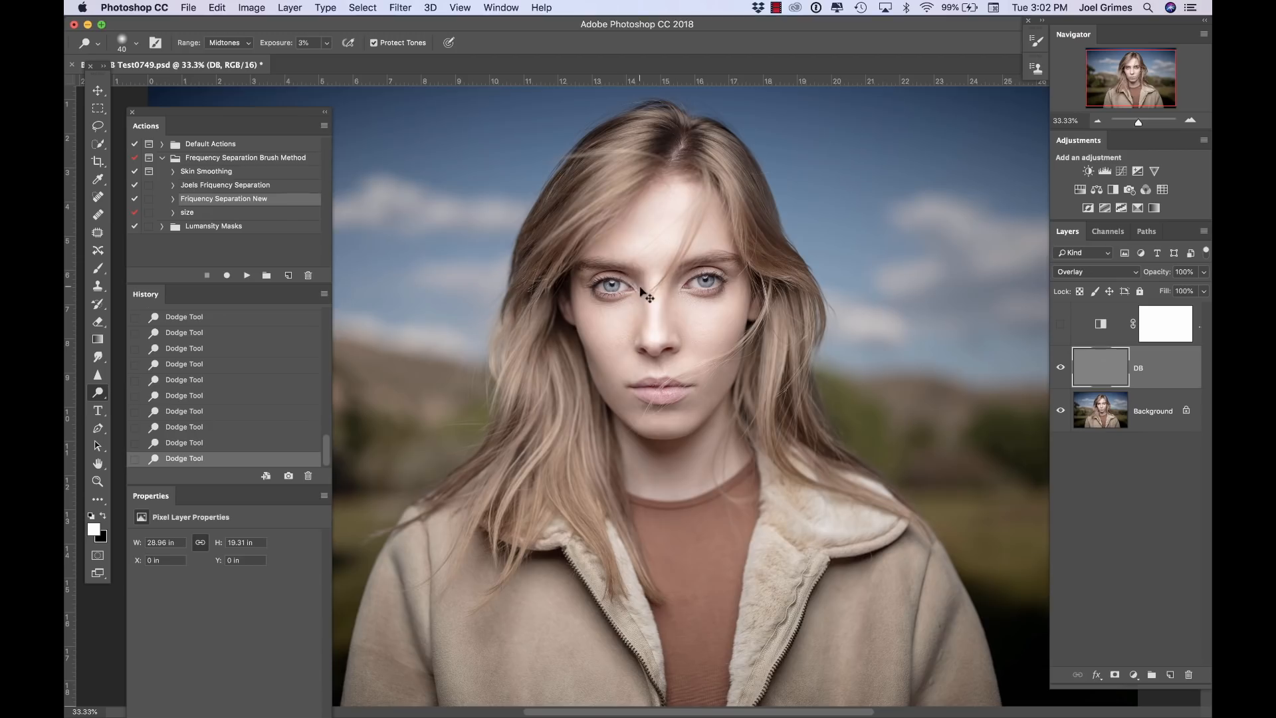
# Compare the face before and after retouching by hiding and showing the DB layer at 33.3% and 66.7%, leaving the layer visible
pyautogui.click(1060, 371)
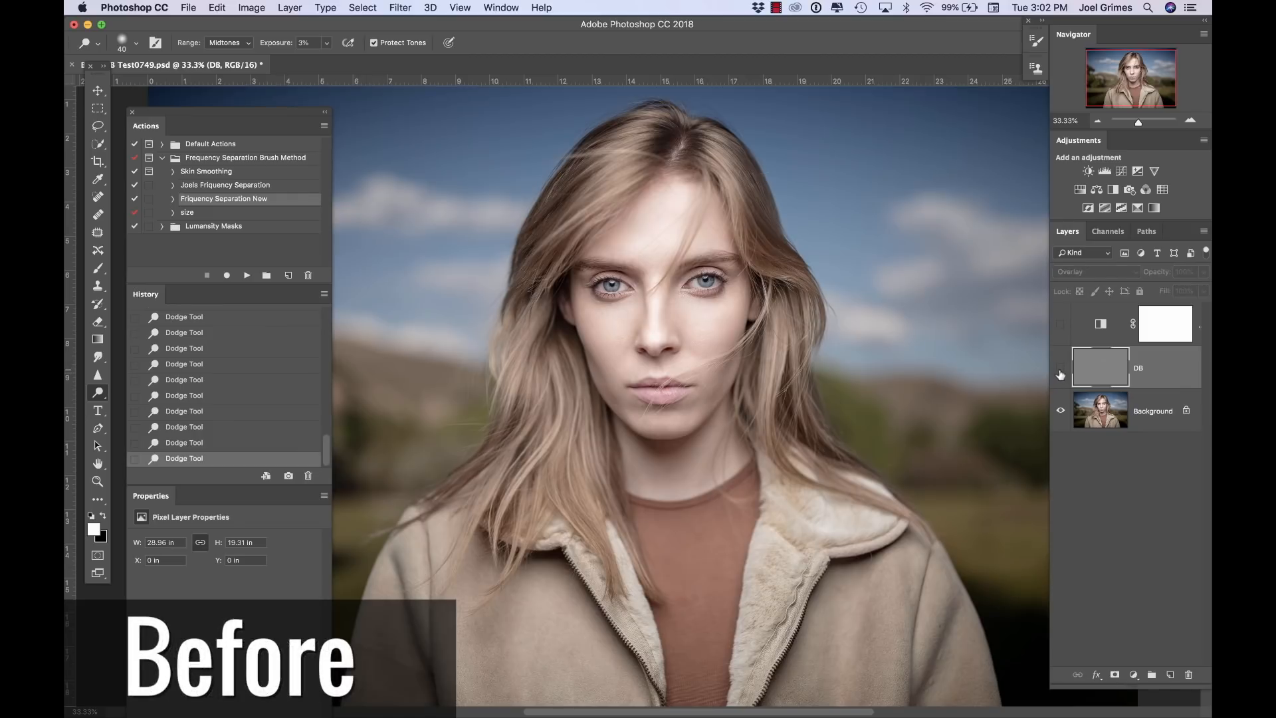
pyautogui.click(1061, 370)
pyautogui.press('super+plus')
pyautogui.press('super+plus')
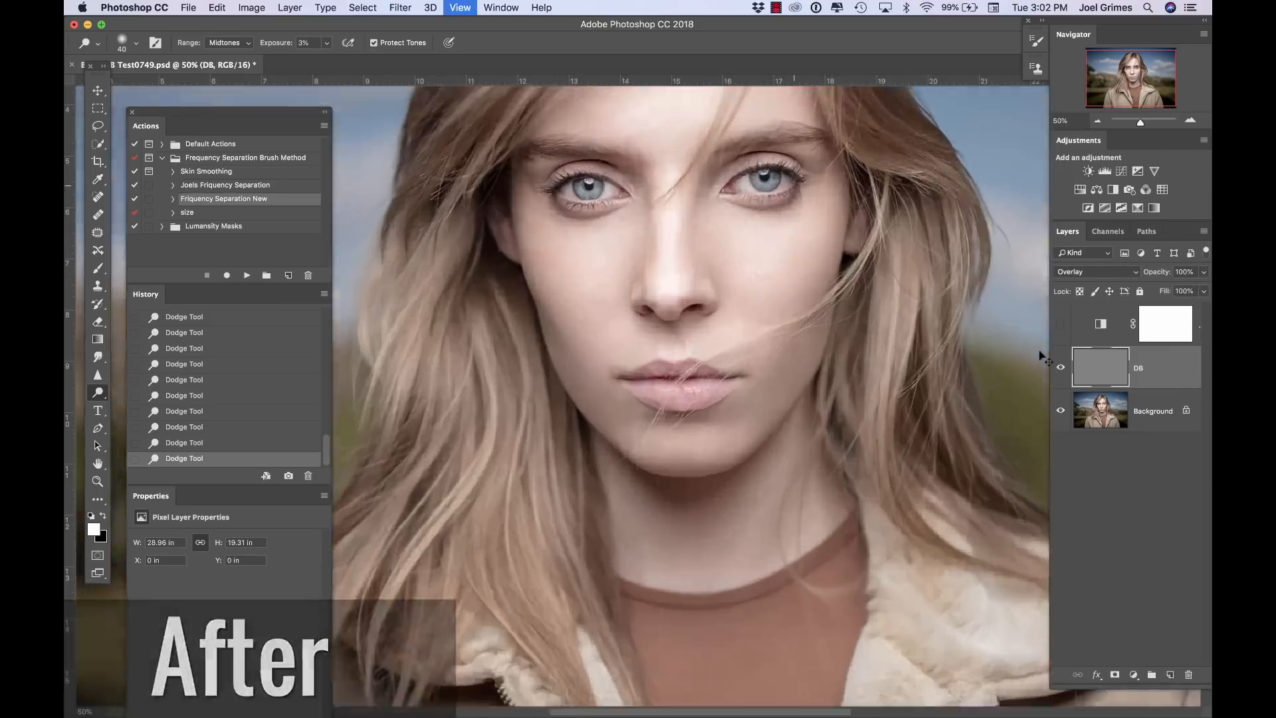
pyautogui.moveTo(773, 367); pyautogui.dragTo(705, 502)
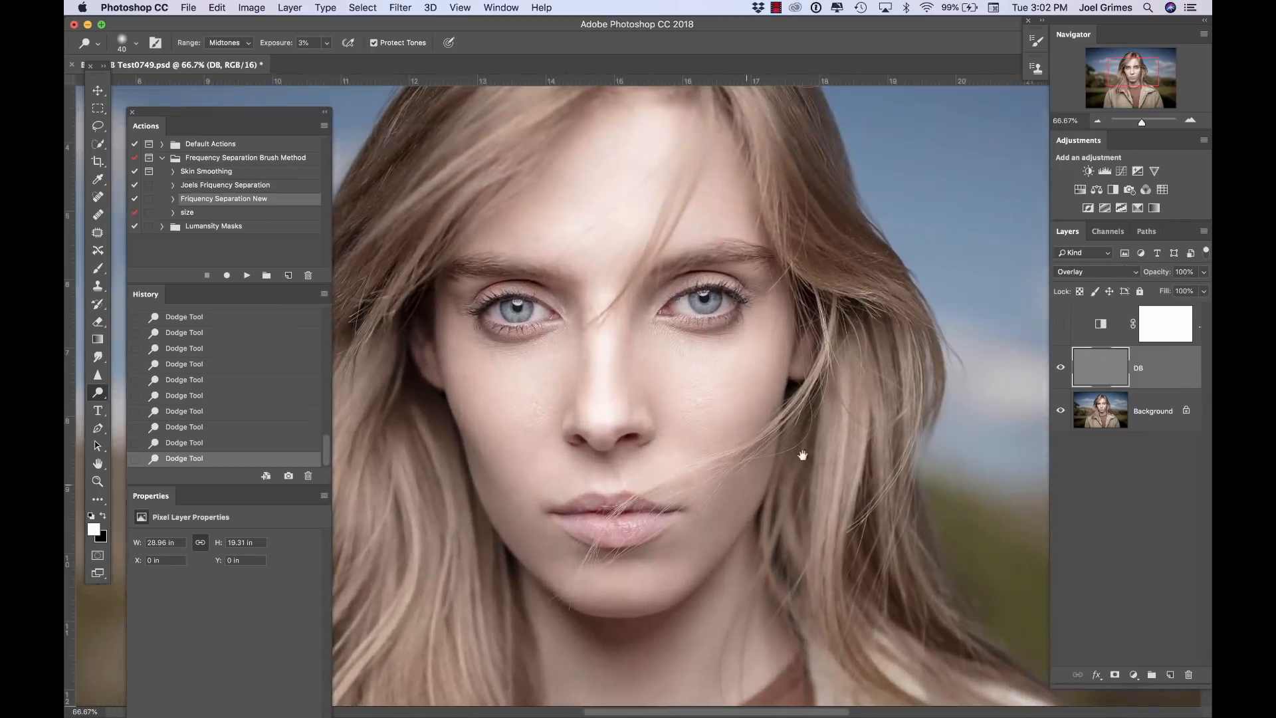
pyautogui.click(1061, 370)
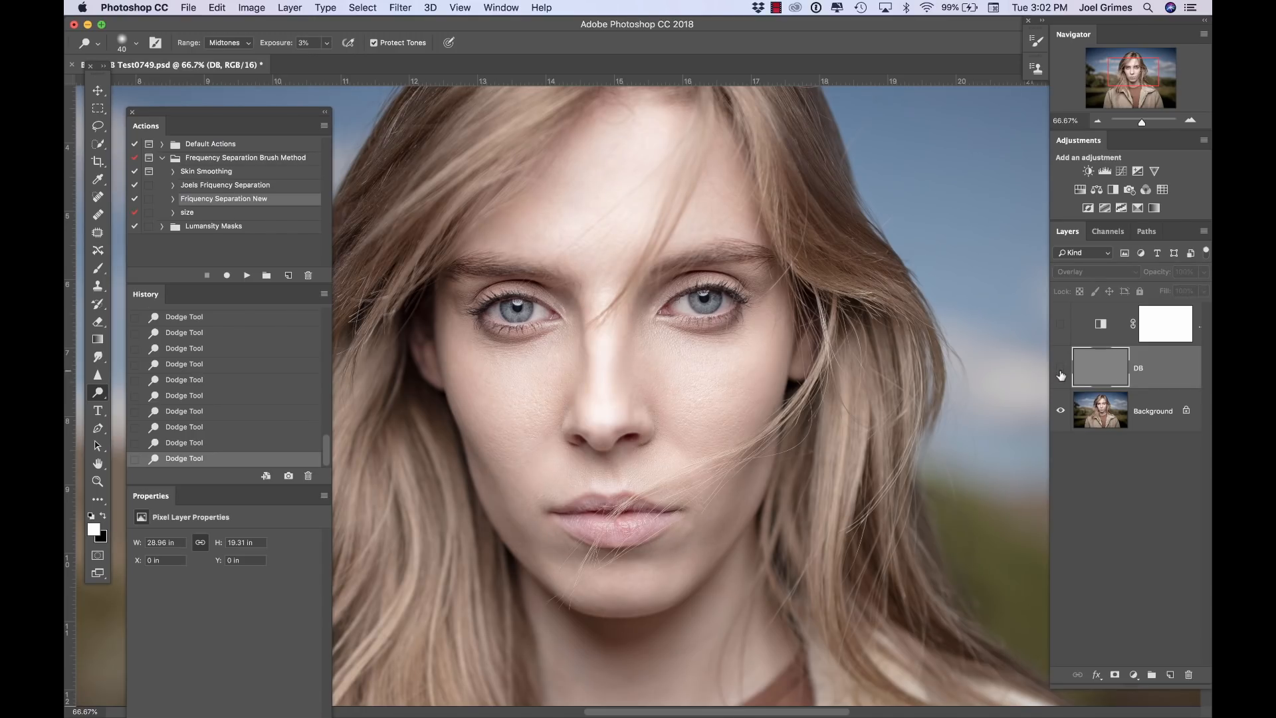
pyautogui.click(1061, 370)
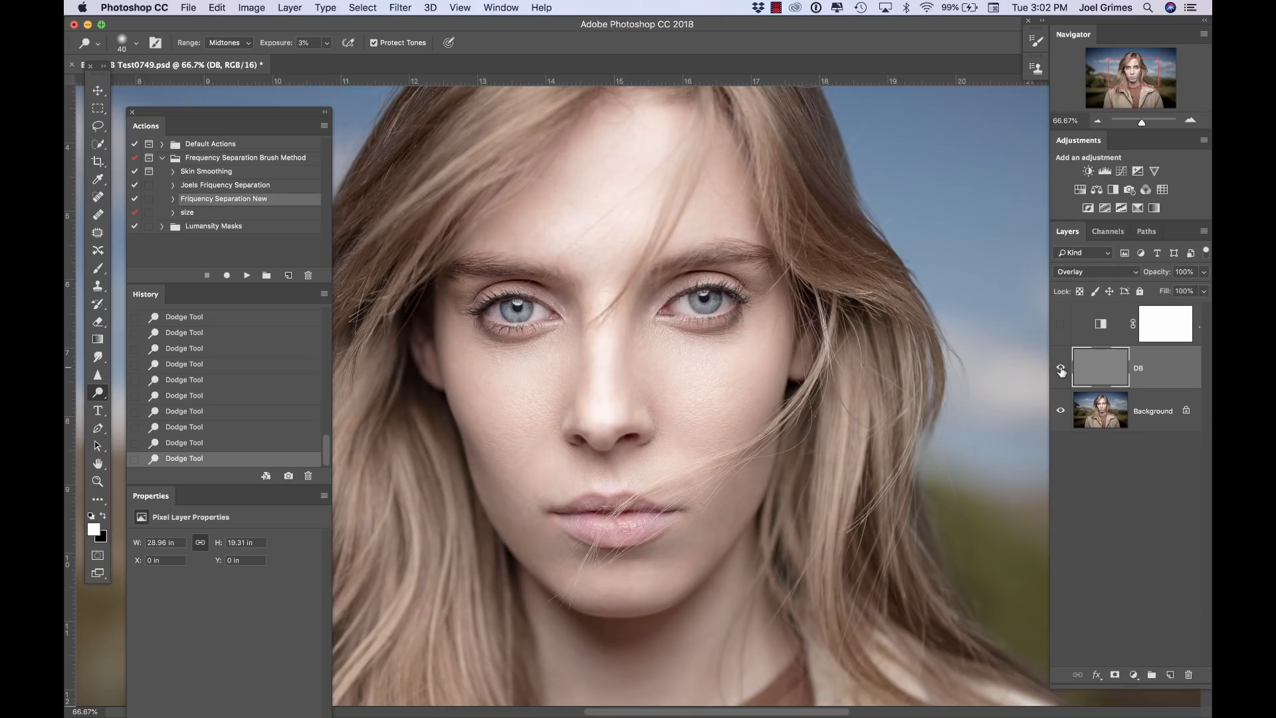
pyautogui.click(1061, 370)
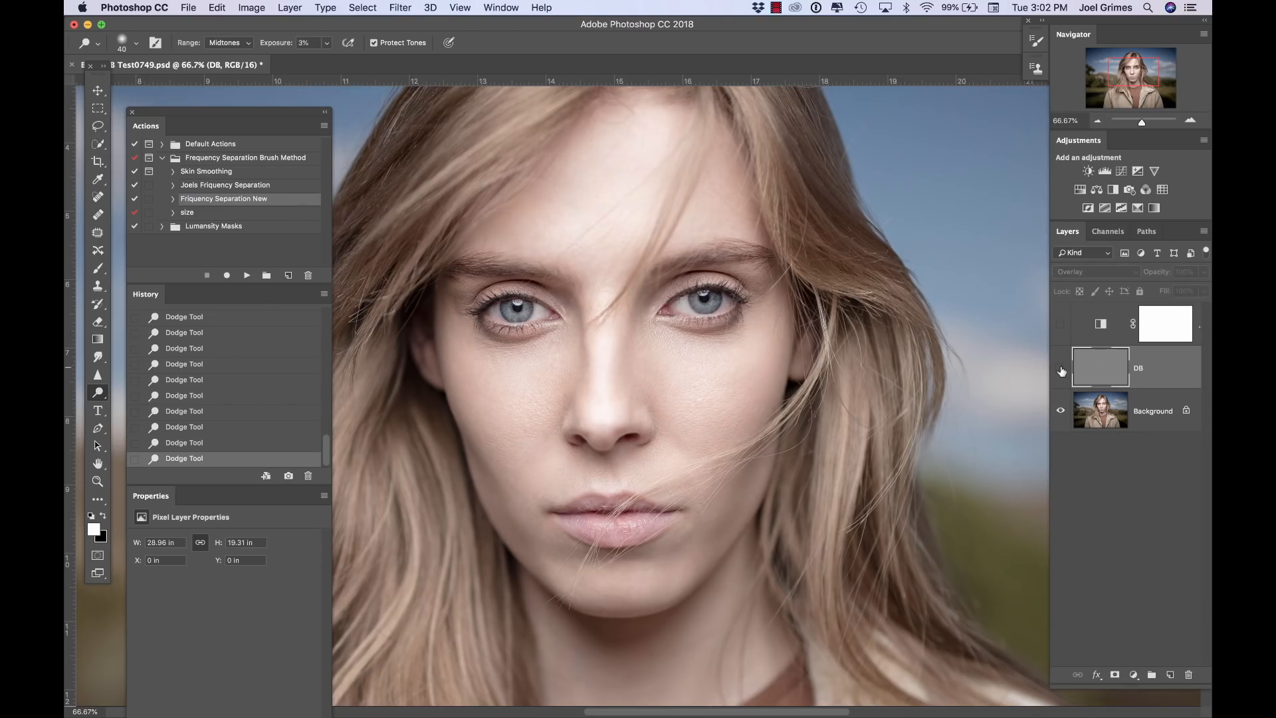
pyautogui.click(1061, 370)
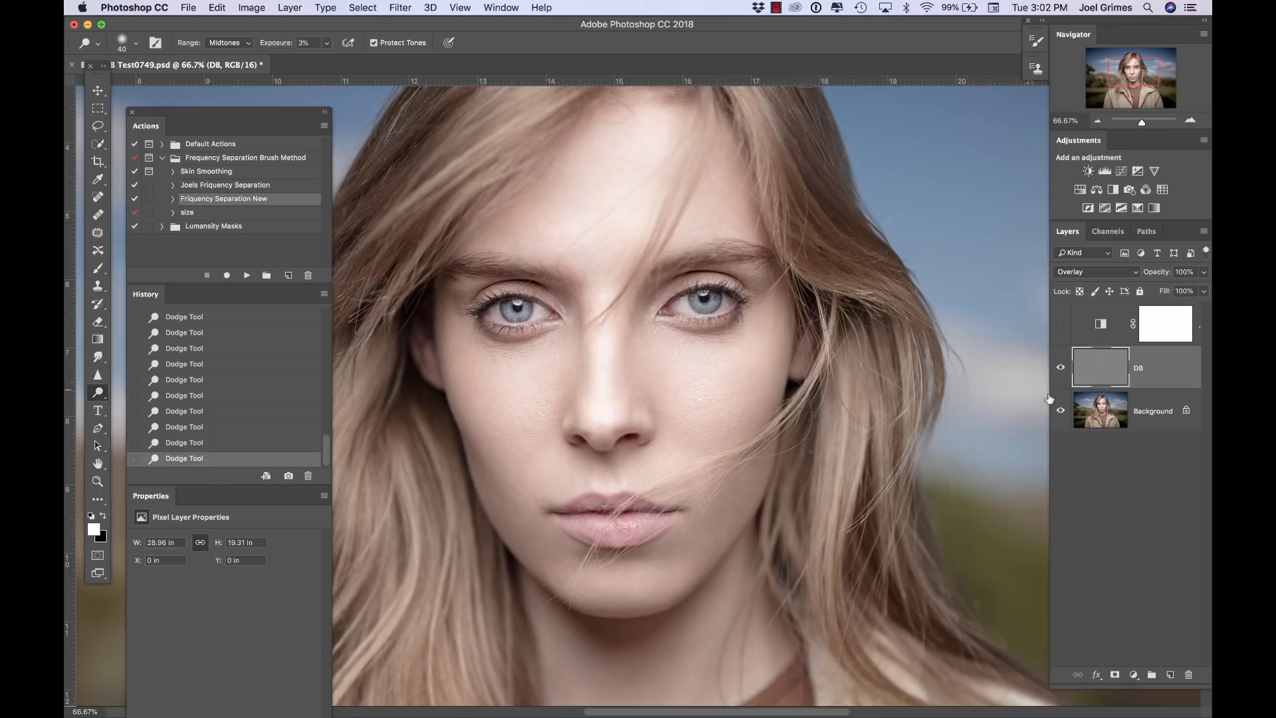